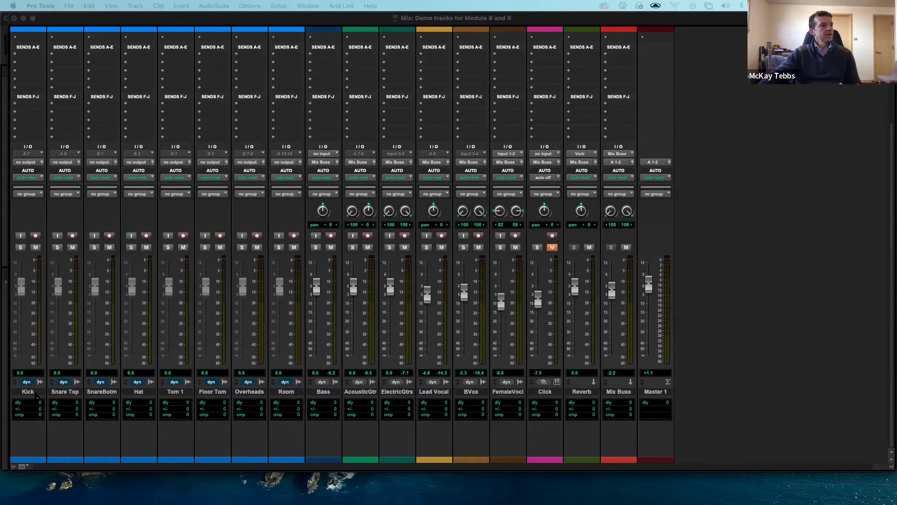
# Select all eight drum tracks in the mixer, from Kick through Room.
pyautogui.click(35, 394)
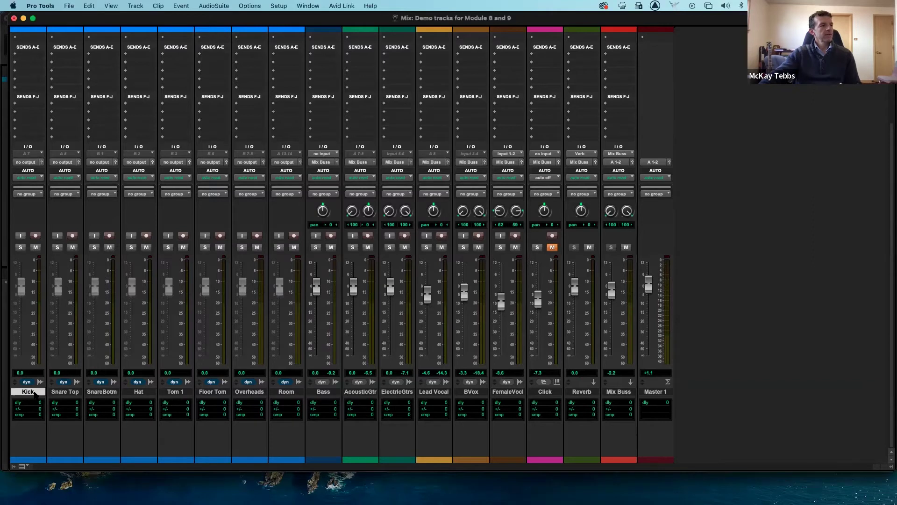
pyautogui.click(68, 394)
pyautogui.click(102, 394)
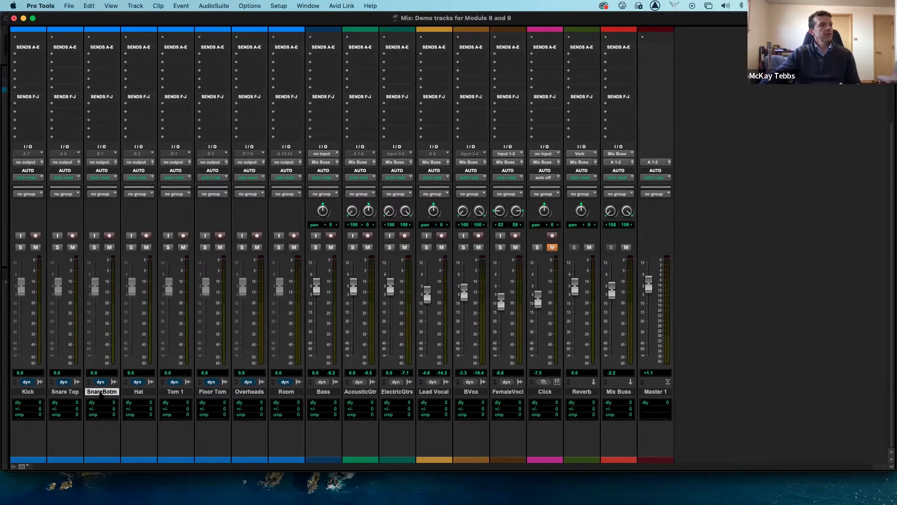
pyautogui.click(139, 394)
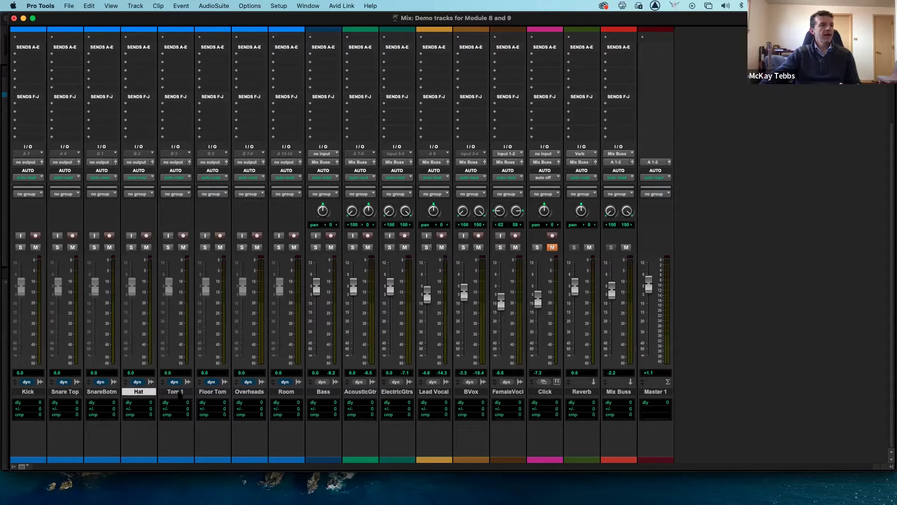
pyautogui.click(180, 394)
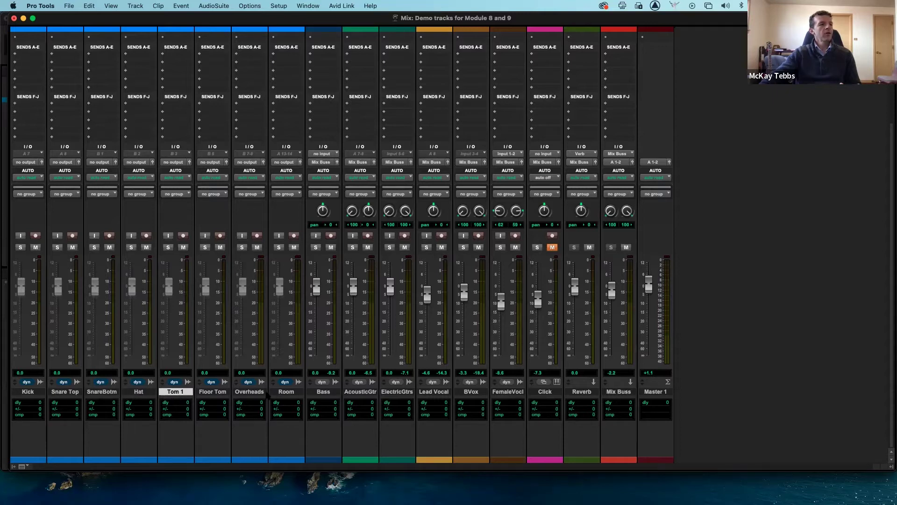
pyautogui.click(291, 394)
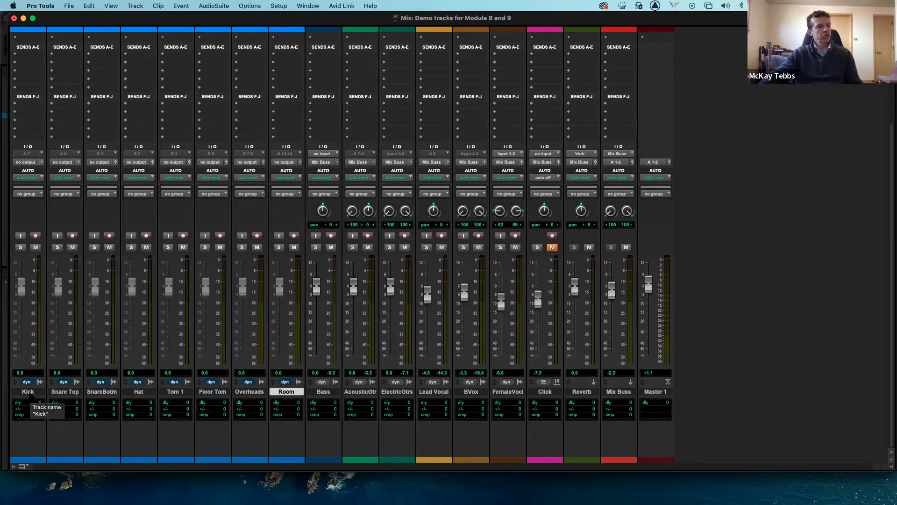
pyautogui.keyDown('shift'); pyautogui.click(30, 394); pyautogui.keyUp('shift')
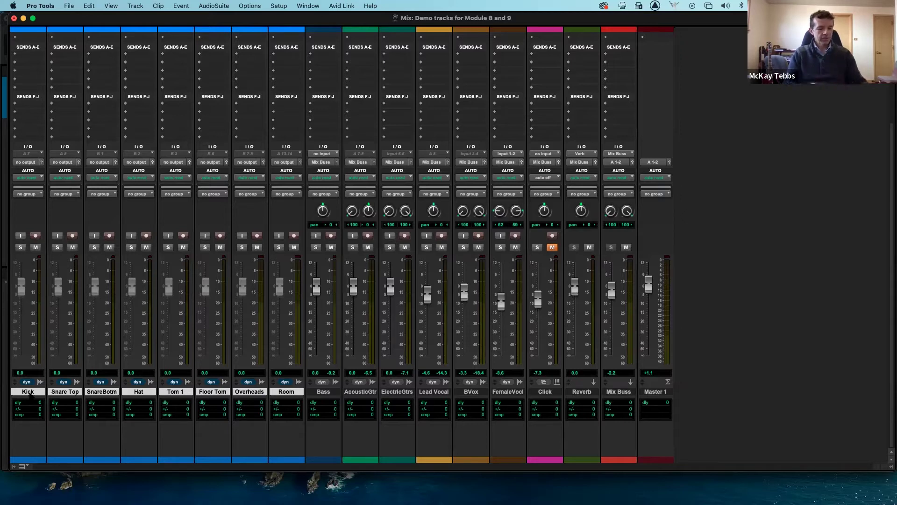
# Create one new stereo Aux Input track after the drum tracks.
pyautogui.press('super+shift+n')
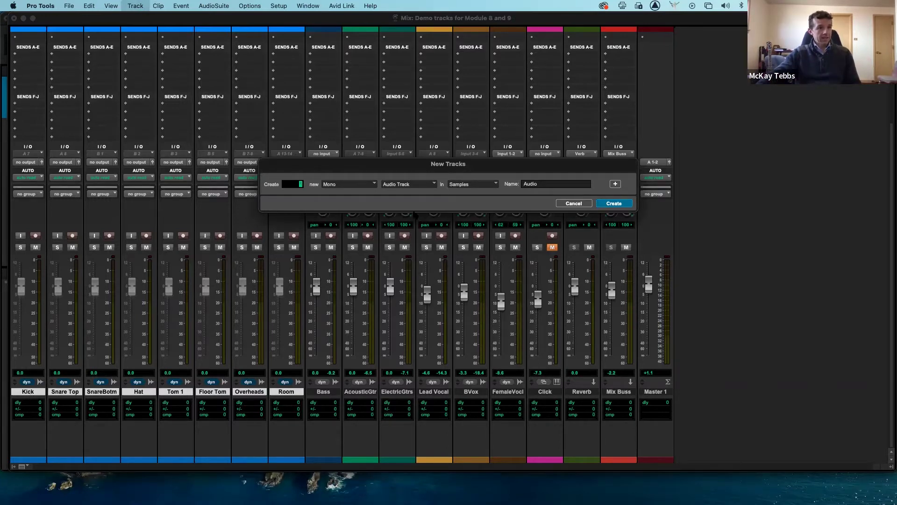
pyautogui.moveTo(383, 164); pyautogui.dragTo(496, 170)
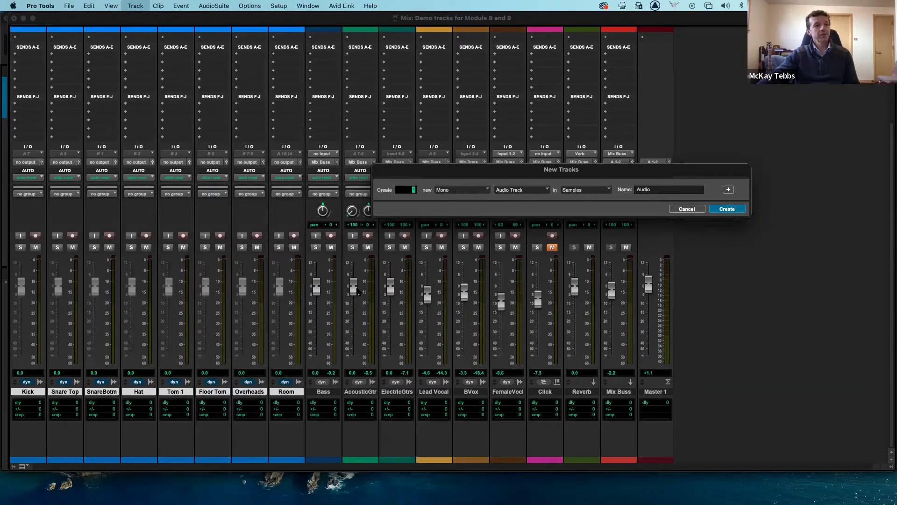
pyautogui.click(471, 190)
pyautogui.click(455, 202)
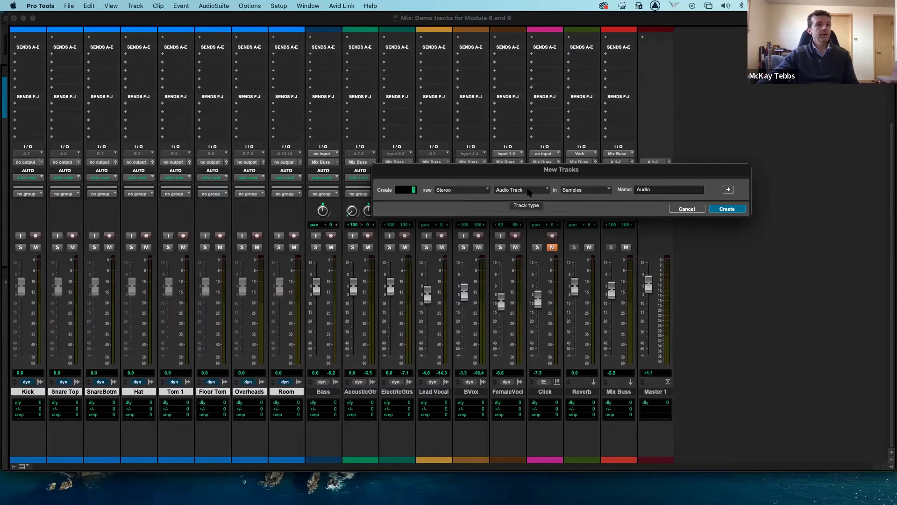
pyautogui.click(542, 192)
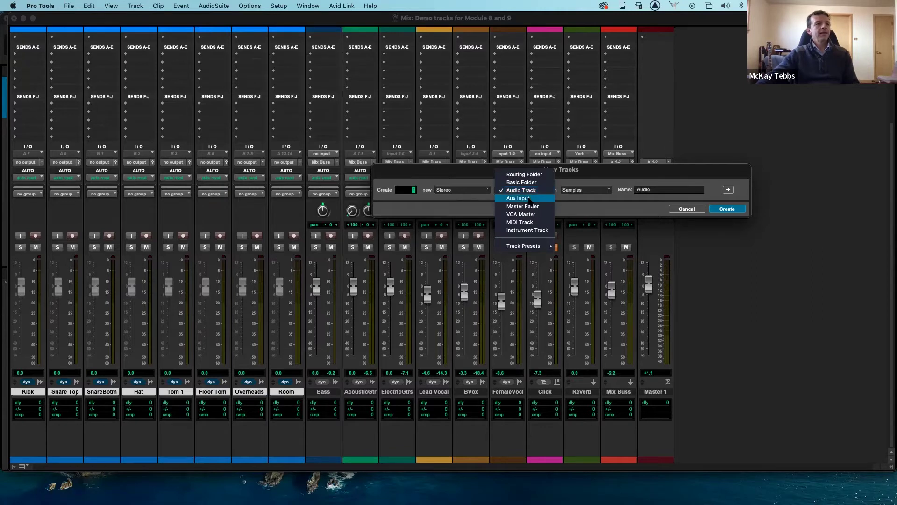
pyautogui.click(531, 199)
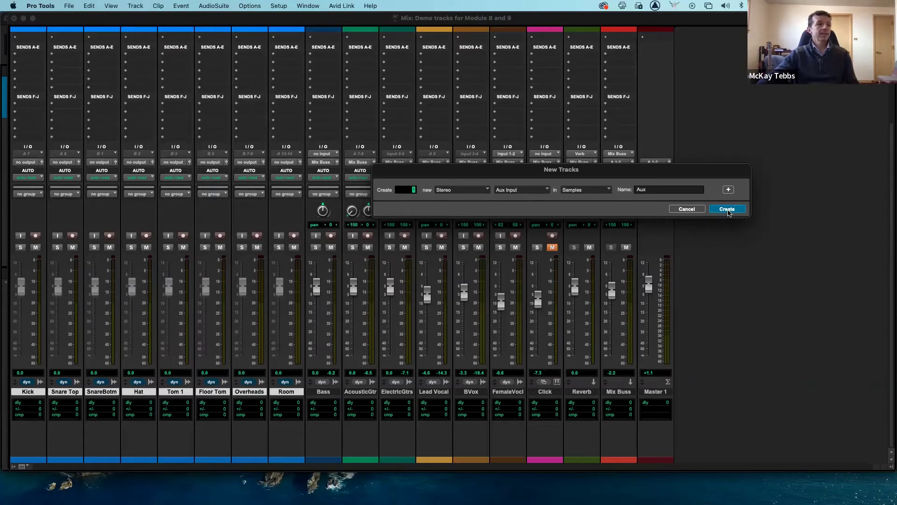
pyautogui.click(728, 209)
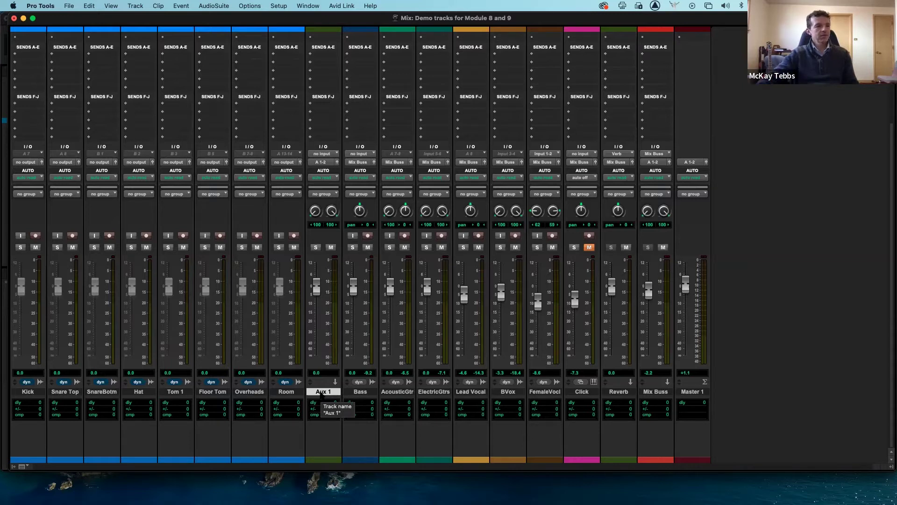
# Rename the new aux track as Drum Submix.
pyautogui.doubleClick(320, 393)
pyautogui.write('Drum S')
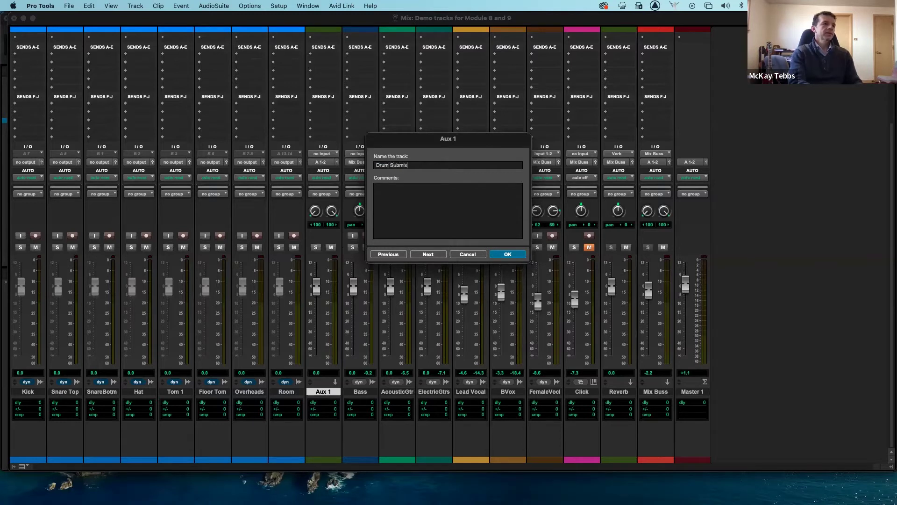
pyautogui.write('ubmix')
pyautogui.press('Return')
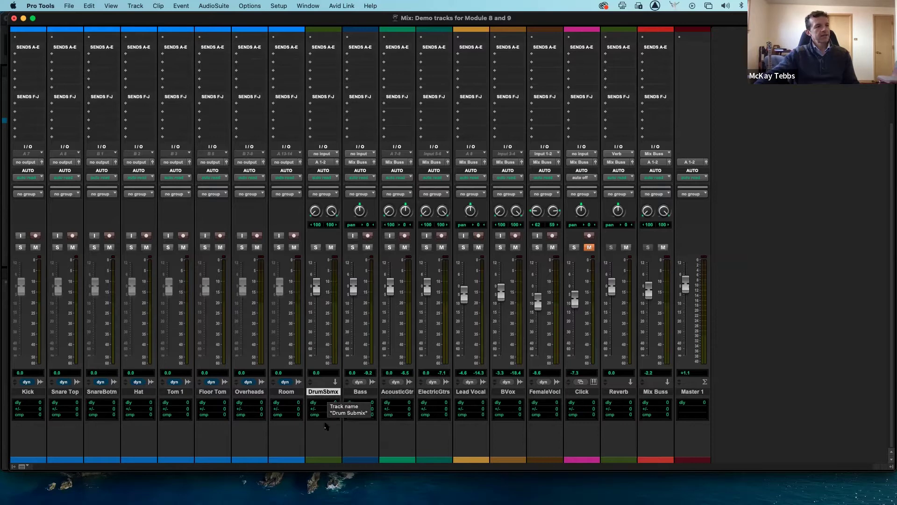
pyautogui.click(326, 426)
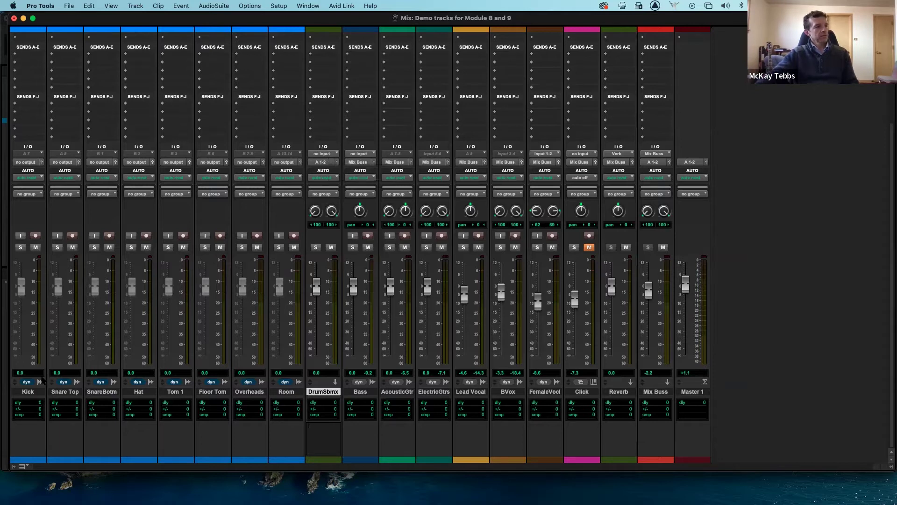
# Route the Kick track's output to the stereo bus Bus 1-2.
pyautogui.click(29, 391)
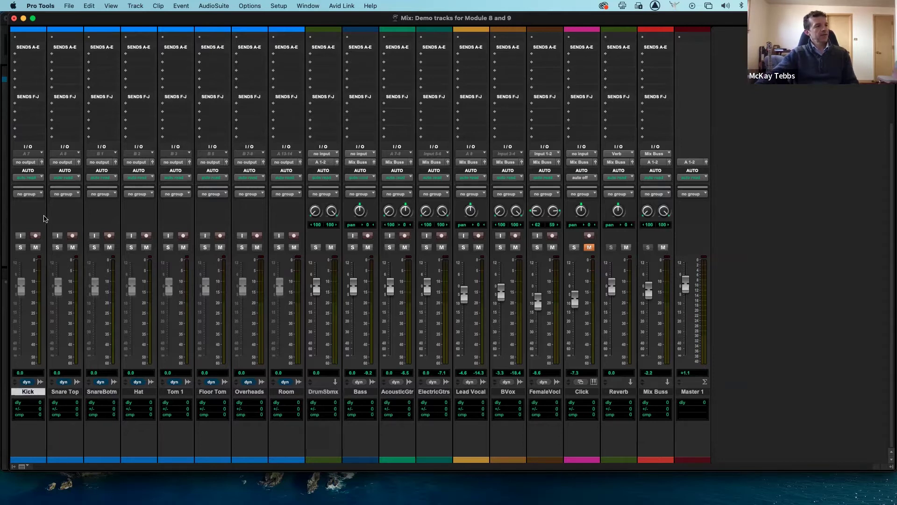
pyautogui.click(27, 162)
pyautogui.moveTo(32, 164)
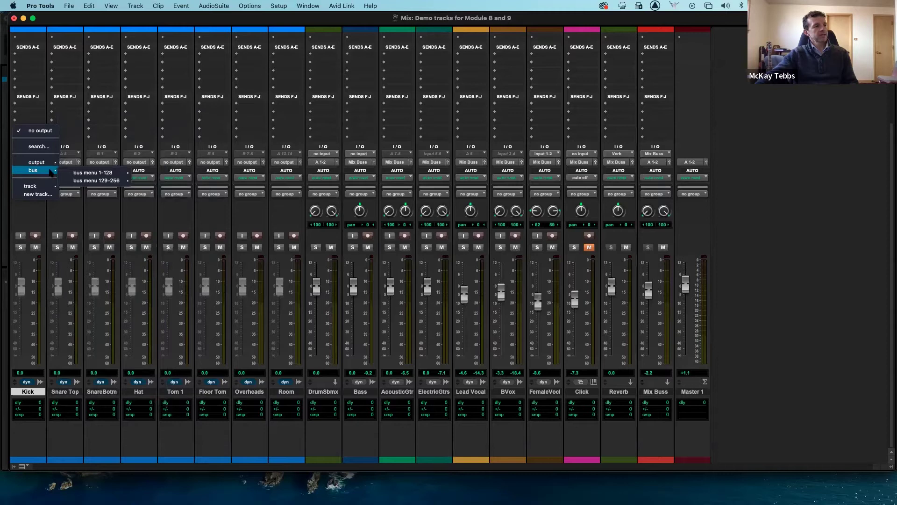
pyautogui.moveTo(86, 172)
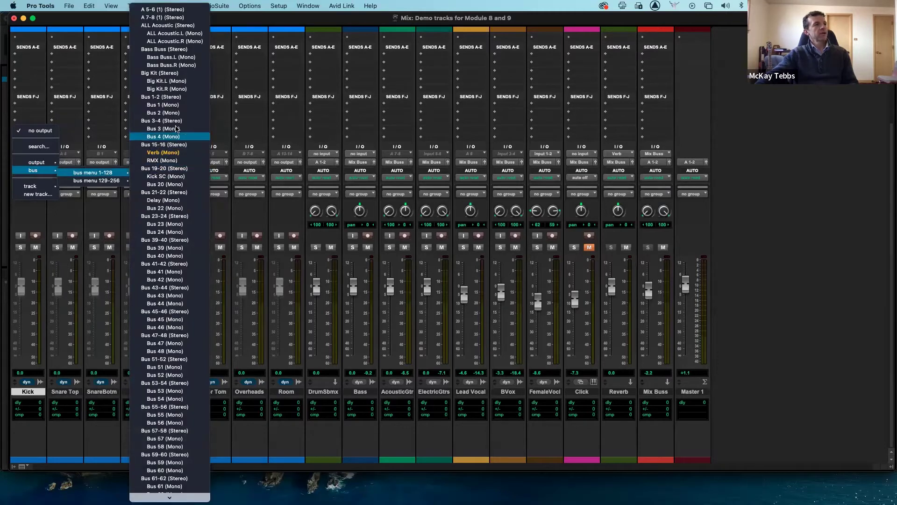
pyautogui.click(175, 97)
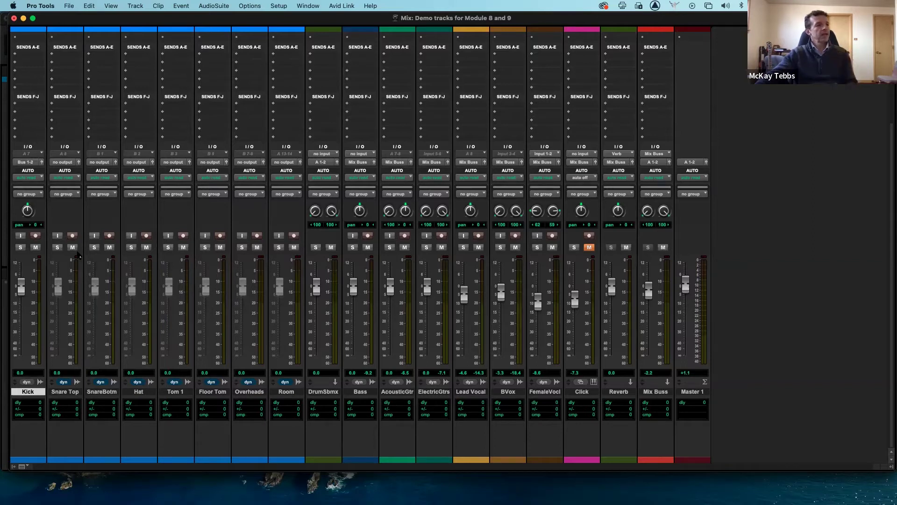
# Route the outputs of all remaining drum tracks, Snare Top through Room, to Bus 1-2 (Stereo) at once.
pyautogui.click(64, 392)
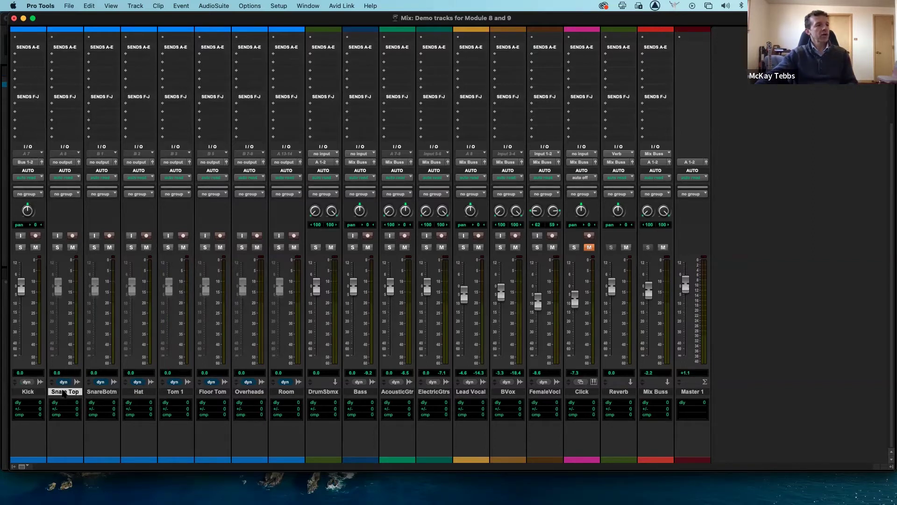
pyautogui.keyDown('shift'); pyautogui.click(286, 393); pyautogui.keyUp('shift')
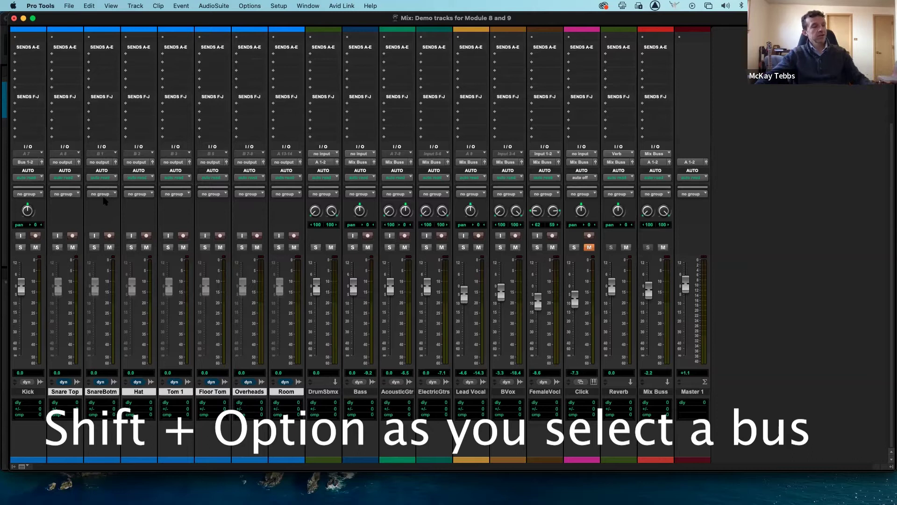
pyautogui.click(68, 165)
pyautogui.moveTo(69, 165)
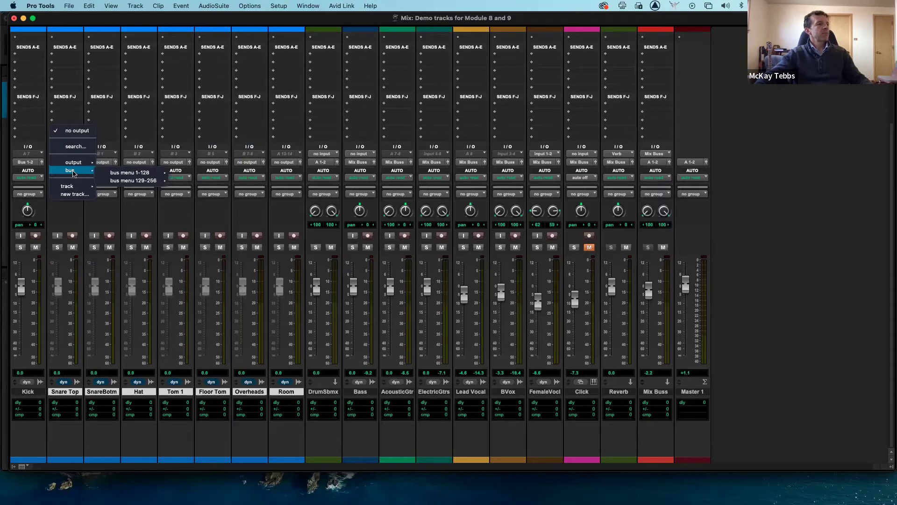
pyautogui.moveTo(140, 174)
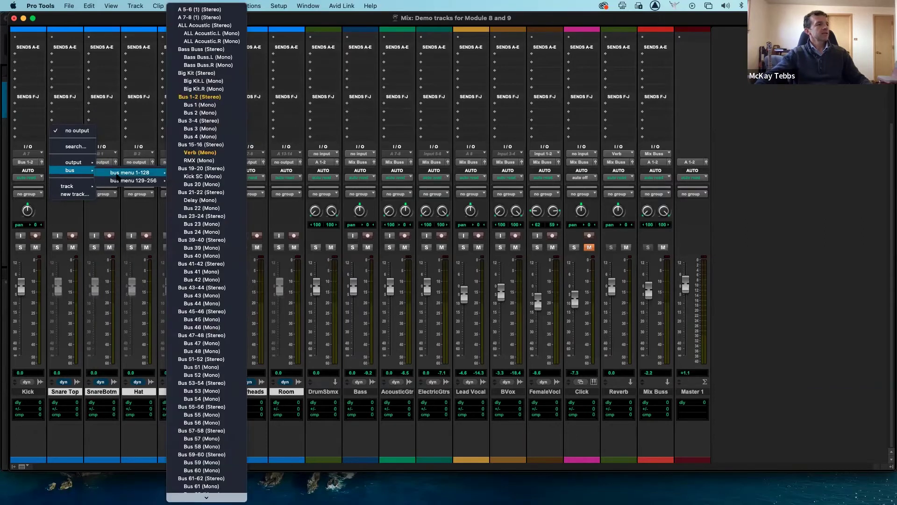
pyautogui.click(213, 97)
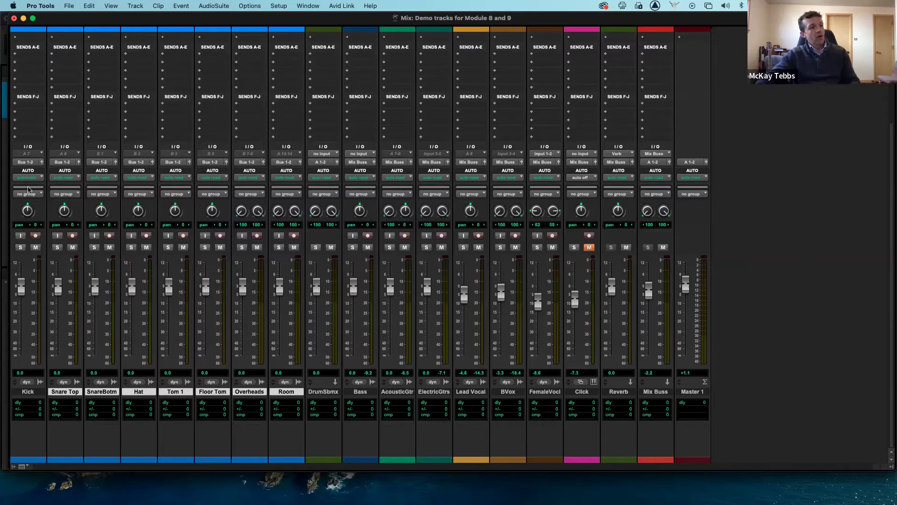
# Add Kick to the drum track selection and set the Drum Submix input to Bus 1-2 (Stereo).
pyautogui.keyDown('shift'); pyautogui.click(24, 393); pyautogui.keyUp('shift')
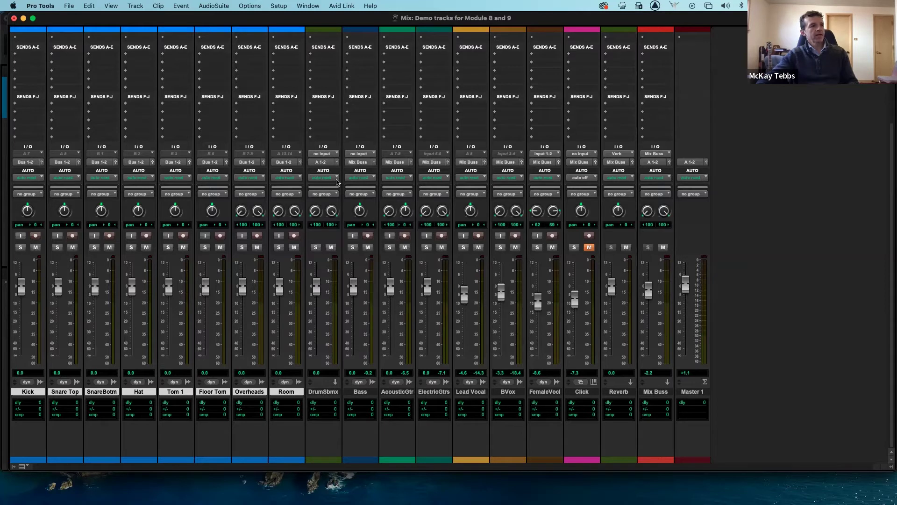
pyautogui.click(330, 156)
pyautogui.moveTo(329, 156)
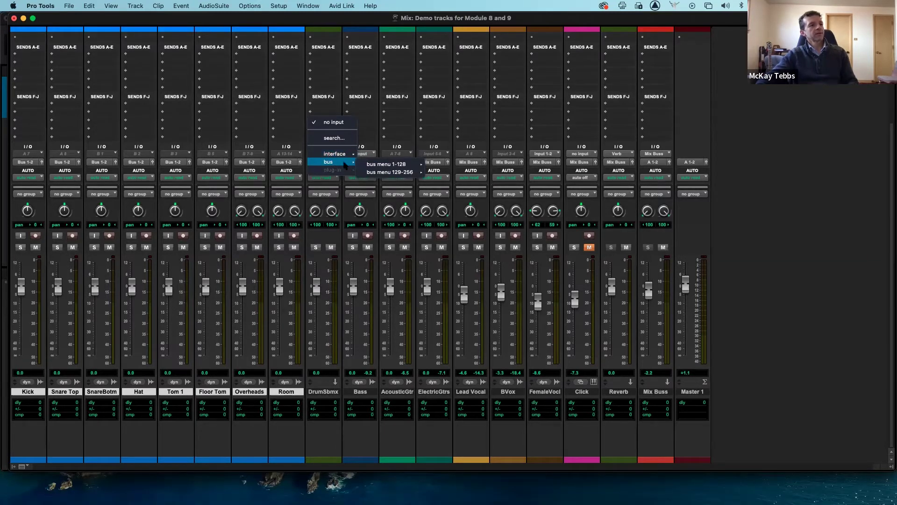
pyautogui.moveTo(372, 167)
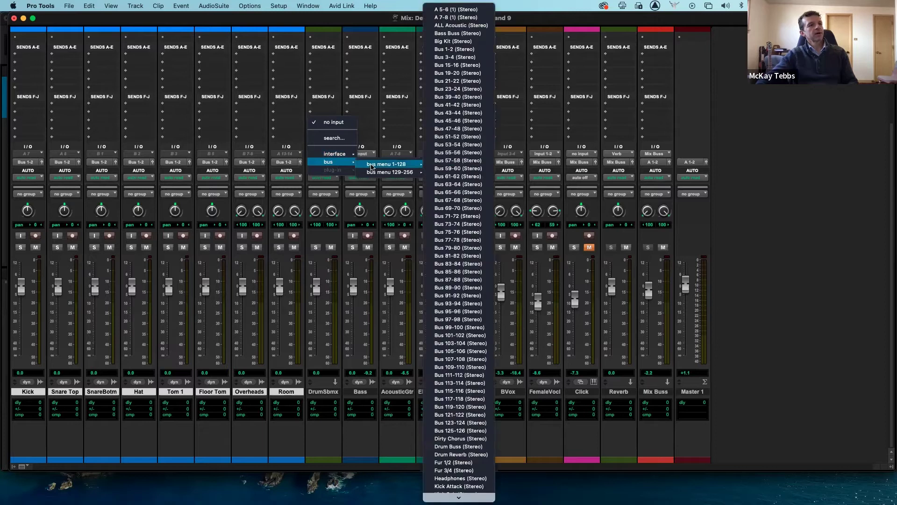
pyautogui.click(472, 54)
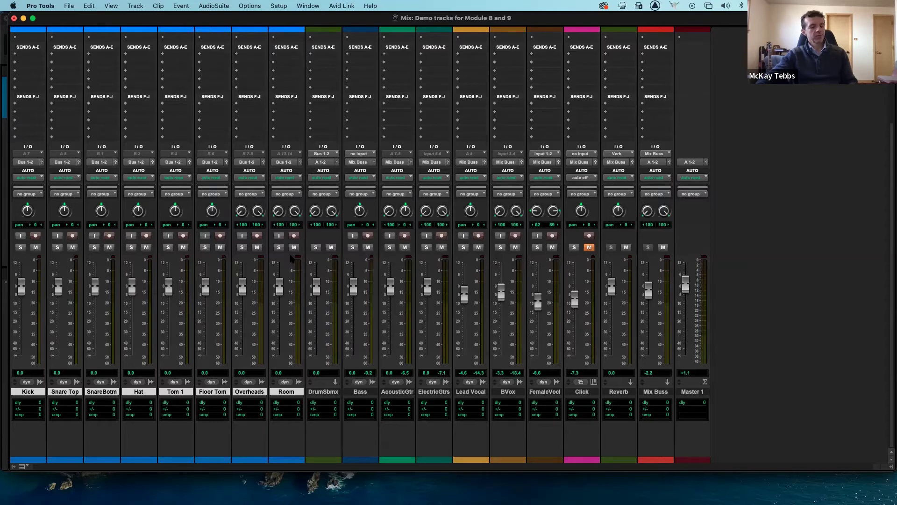
# Play the mix while lowering the Drum Submix fader to about -4.8 dB, then raise it to about +5.0 dB.
pyautogui.press('space')
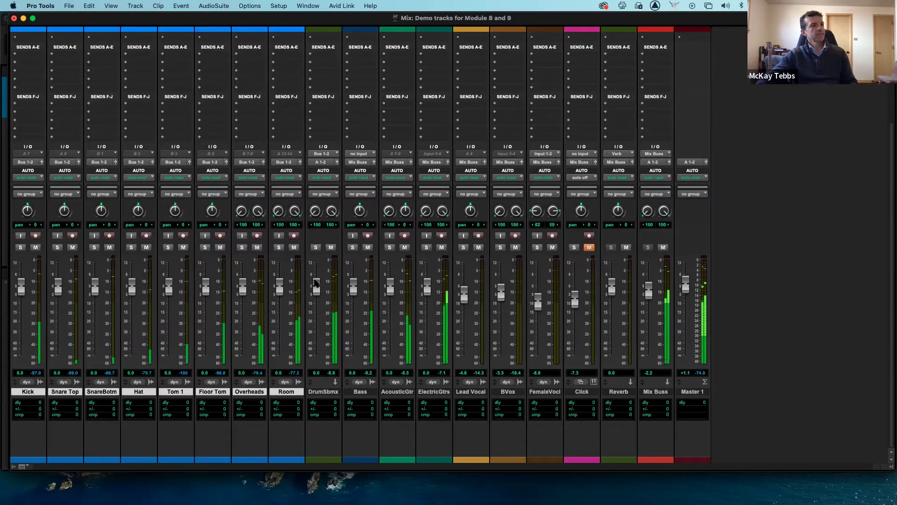
pyautogui.moveTo(316, 283)
pyautogui.mouseDown()
pyautogui.moveTo(312, 350)
pyautogui.moveTo(316, 264)
pyautogui.moveTo(315, 295)
pyautogui.mouseUp()
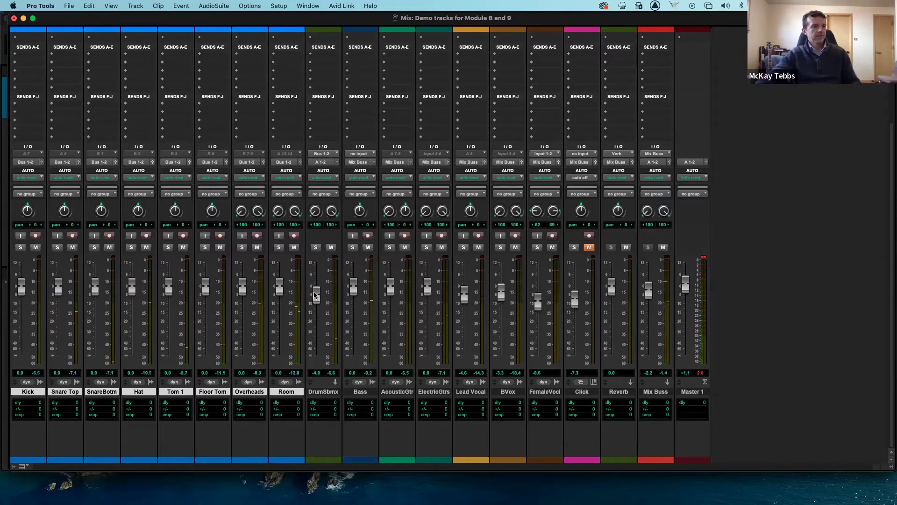
pyautogui.press('space')
pyautogui.moveTo(315, 294)
pyautogui.mouseDown()
pyautogui.moveTo(317, 271)
pyautogui.moveTo(313, 329)
pyautogui.moveTo(316, 278)
pyautogui.mouseUp()
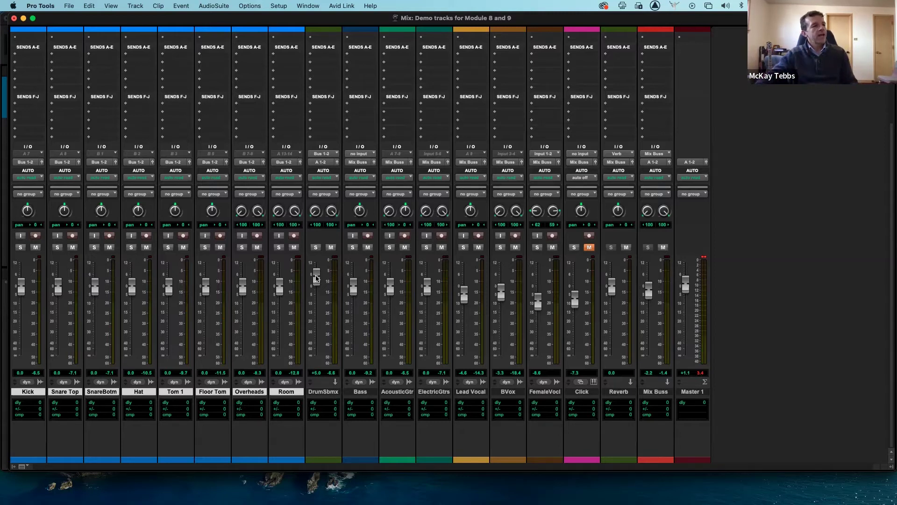
# Lower the faders of Floor Tom to about -10.5 dB, Hat to -9.4, SnareBotm to -12.6 and Snare Top to -7.
pyautogui.moveTo(208, 286); pyautogui.dragTo(203, 304)
pyautogui.moveTo(132, 289); pyautogui.dragTo(58, 300)
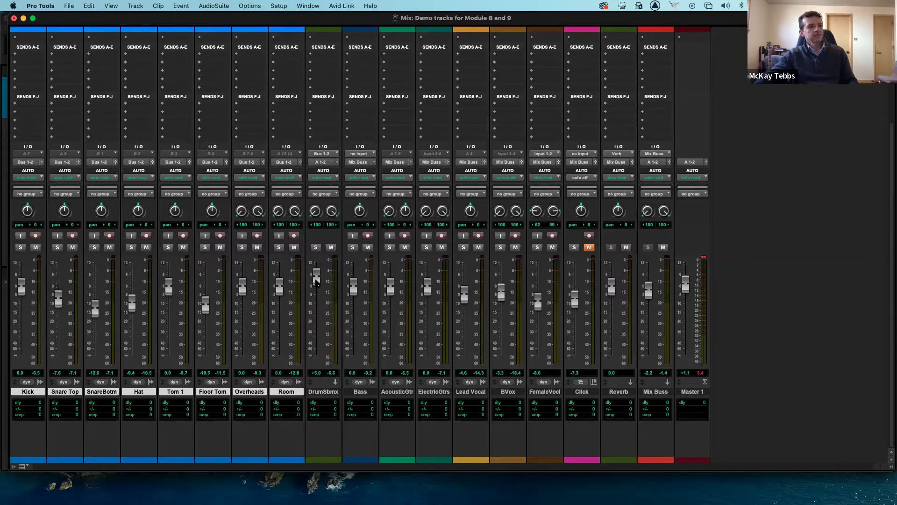
# Play back the drum balance briefly and raise the Drum Submix fader to about +7.9 dB.
pyautogui.press('space')
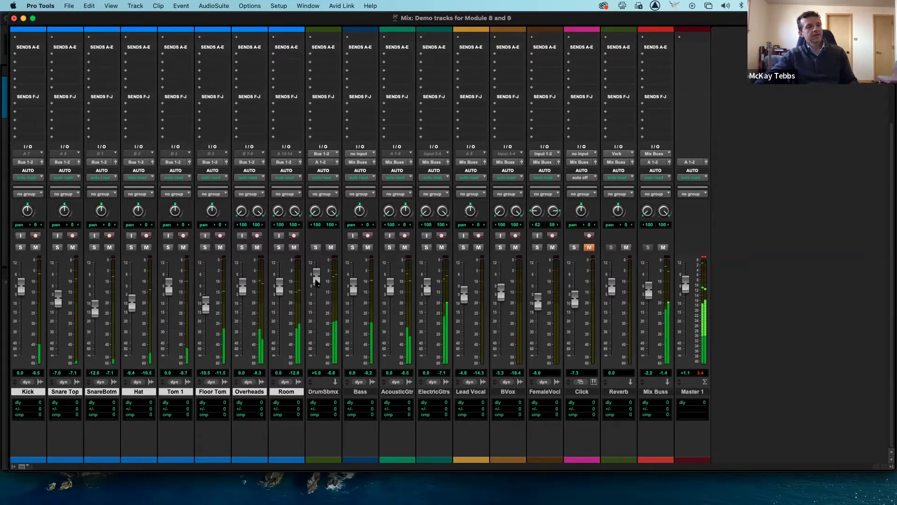
pyautogui.press('space')
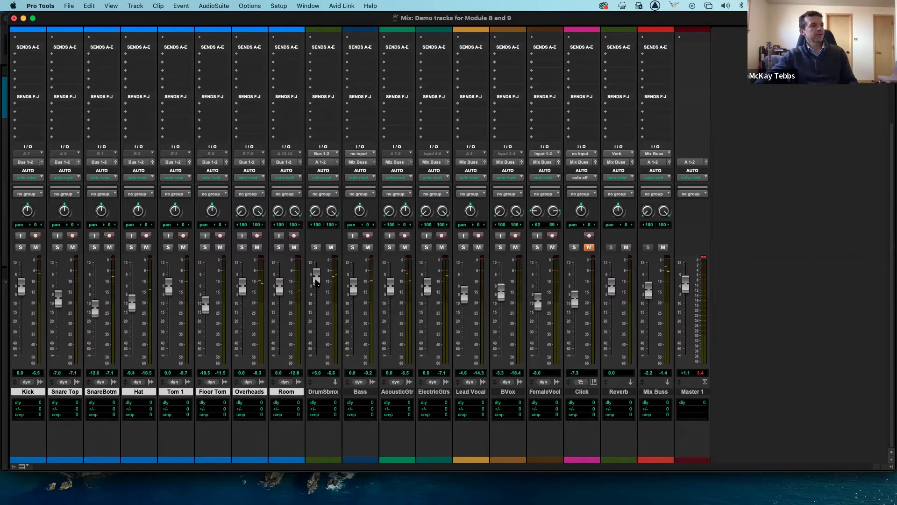
pyautogui.moveTo(316, 283); pyautogui.dragTo(312, 278)
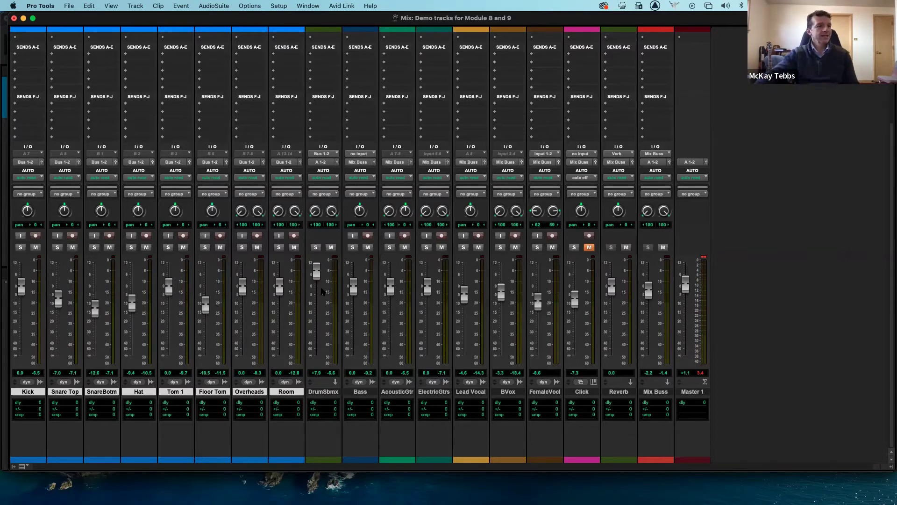
pyautogui.click(398, 393)
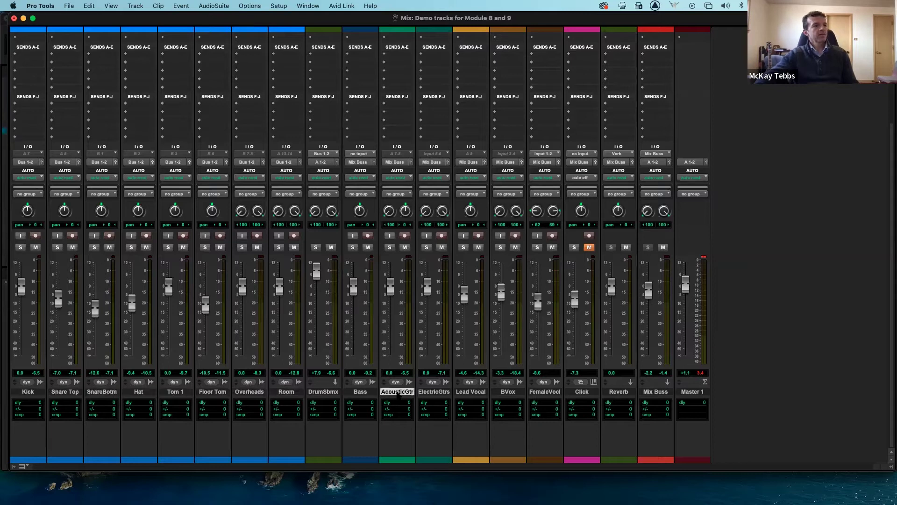
pyautogui.keyDown('shift'); pyautogui.click(433, 393); pyautogui.keyUp('shift')
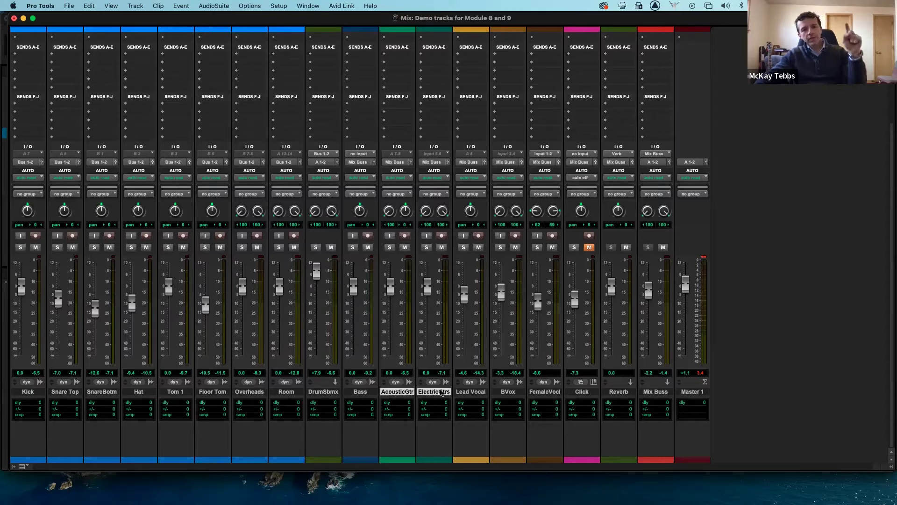
pyautogui.click(465, 391)
pyautogui.click(433, 391)
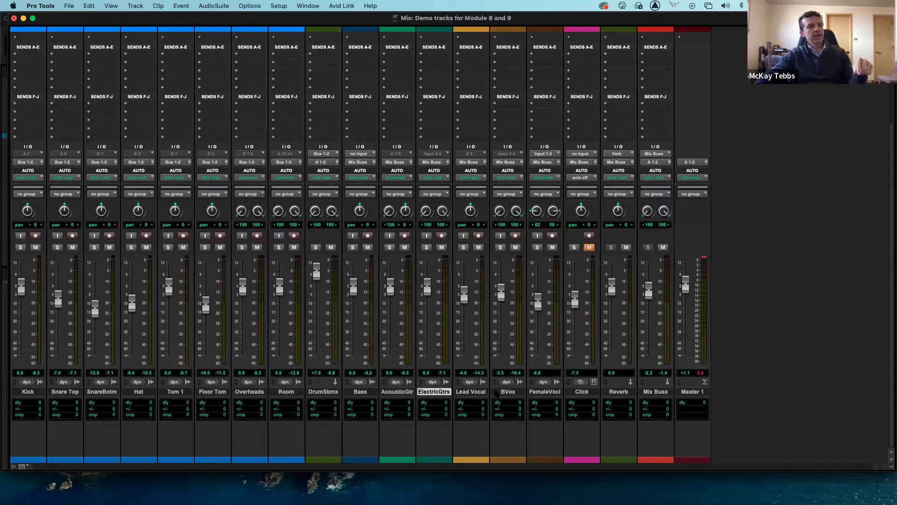
pyautogui.click(510, 392)
pyautogui.click(545, 392)
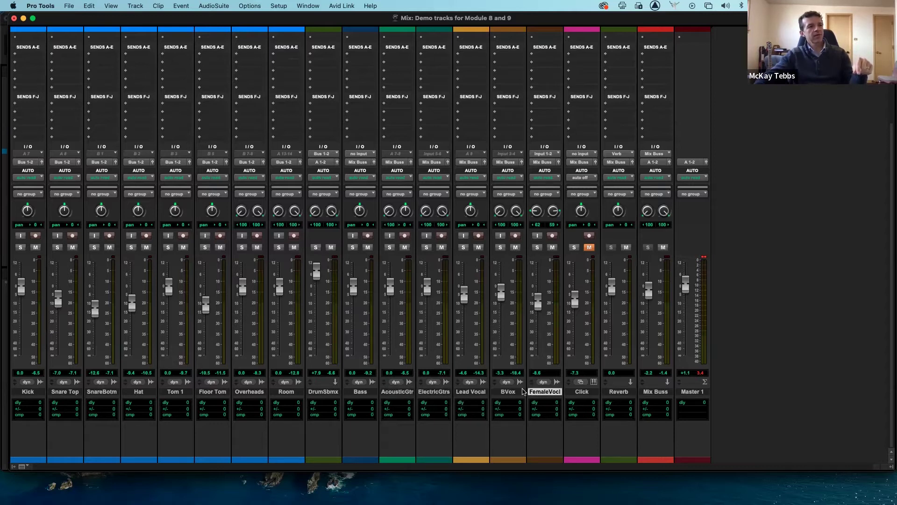
# Select the tracks from BVox back to Bass, extend the selection through Mix Buss, and switch it to Master 1.
pyautogui.click(507, 392)
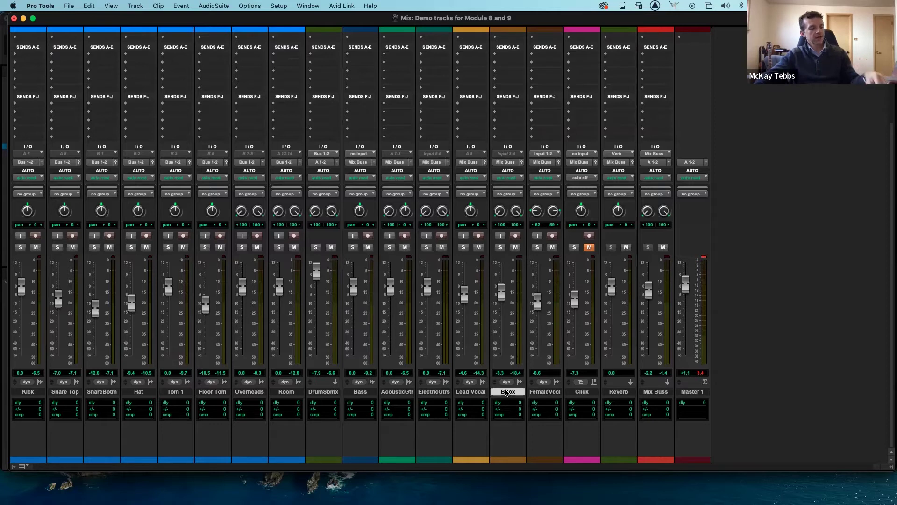
pyautogui.keyDown('shift'); pyautogui.click(464, 394); pyautogui.keyUp('shift')
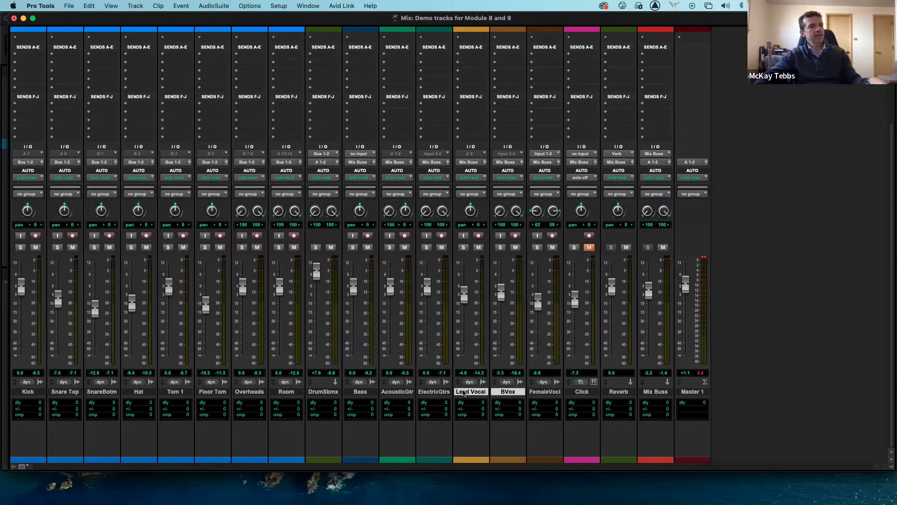
pyautogui.keyDown('shift'); pyautogui.click(436, 391); pyautogui.keyUp('shift')
pyautogui.keyDown('shift'); pyautogui.click(400, 393); pyautogui.keyUp('shift')
pyautogui.keyDown('shift'); pyautogui.click(365, 393); pyautogui.keyUp('shift')
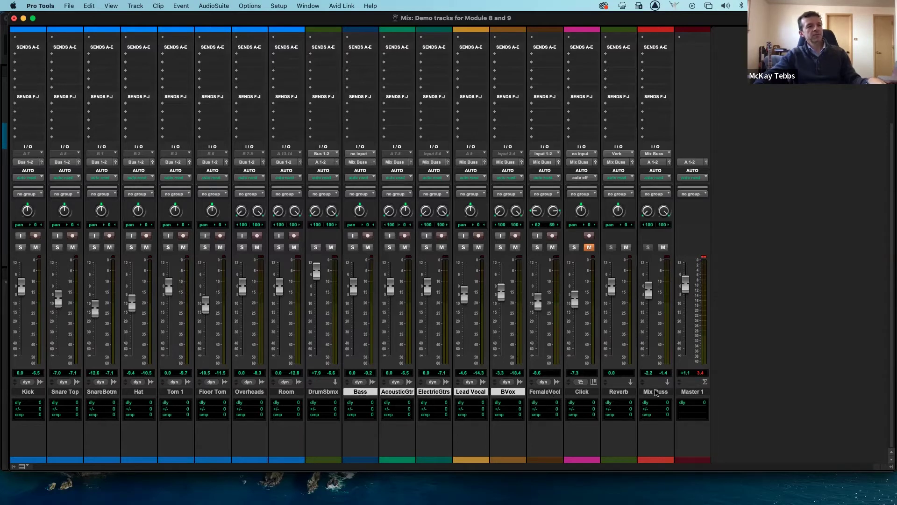
pyautogui.keyDown('shift'); pyautogui.click(660, 392); pyautogui.keyUp('shift')
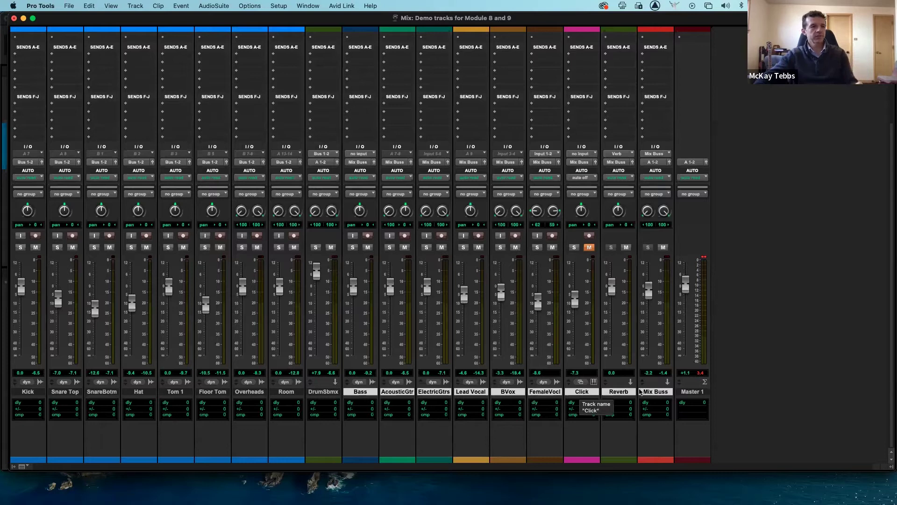
pyautogui.click(691, 391)
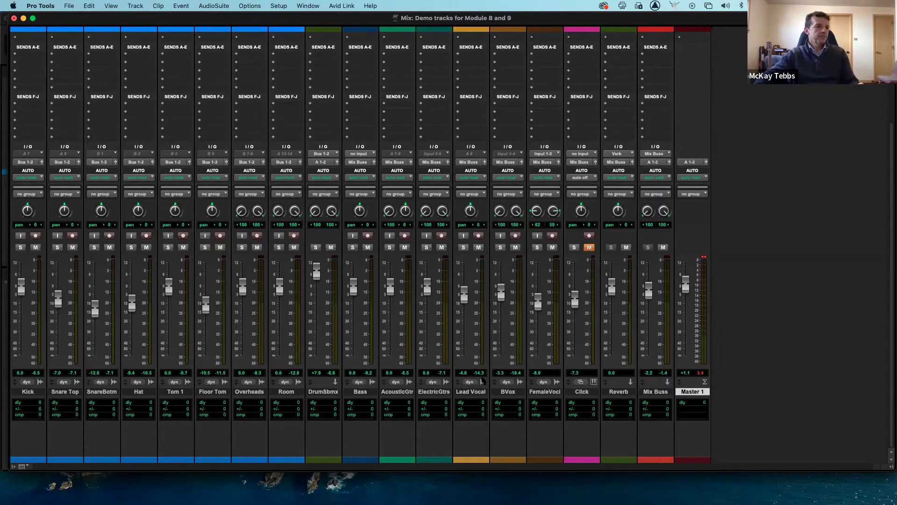
# Select the acoustic and electric guitar tracks and create one new stereo Aux Input track after them.
pyautogui.click(434, 391)
pyautogui.keyDown('shift'); pyautogui.click(391, 393); pyautogui.keyUp('shift')
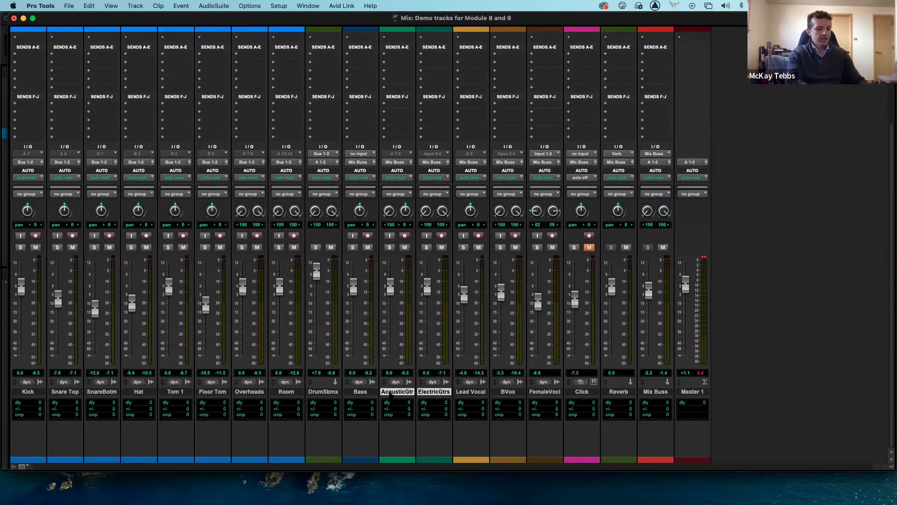
pyautogui.press('super+shift+n')
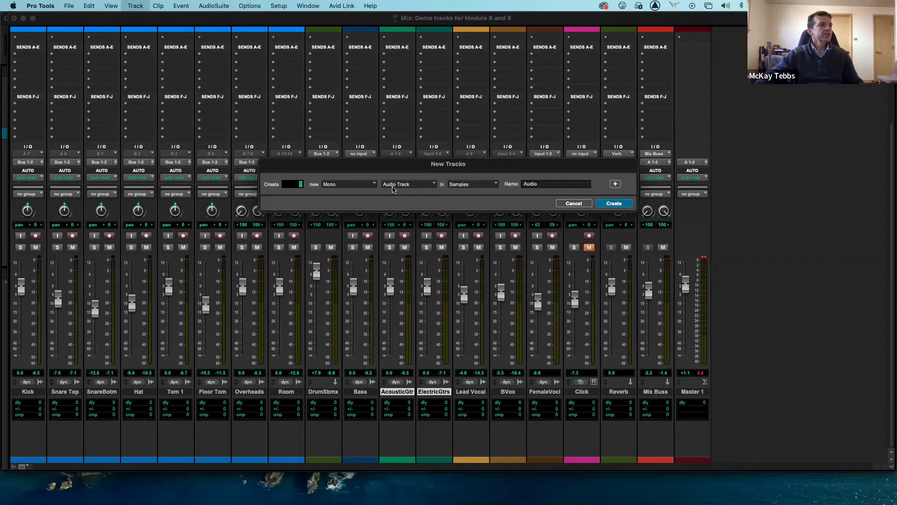
pyautogui.click(374, 185)
pyautogui.click(343, 196)
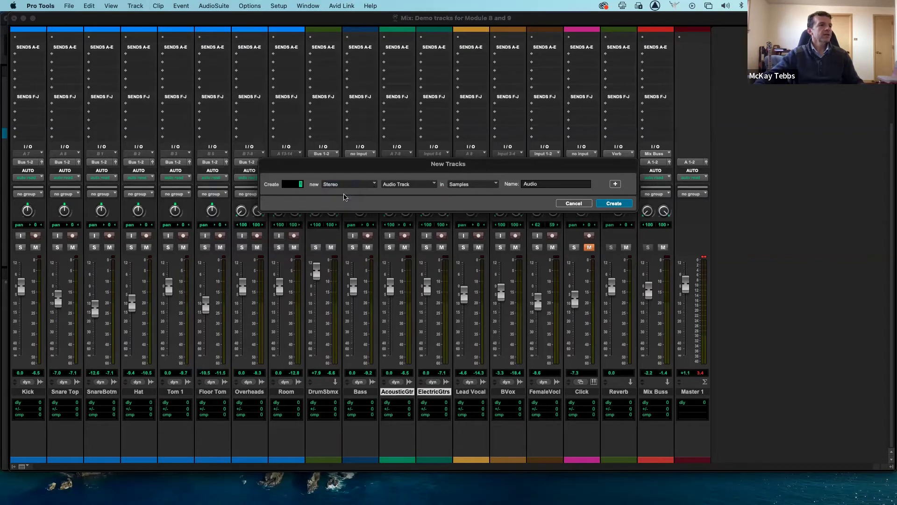
pyautogui.click(397, 186)
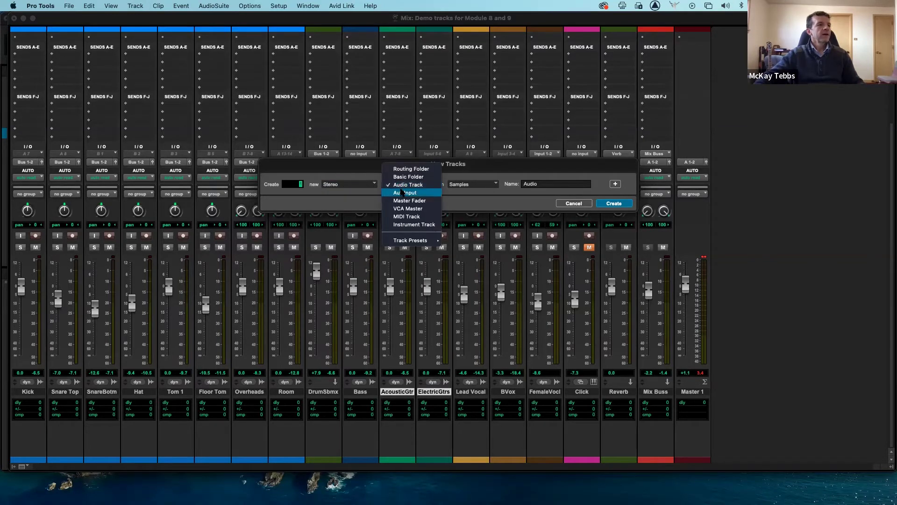
pyautogui.click(400, 193)
pyautogui.click(614, 203)
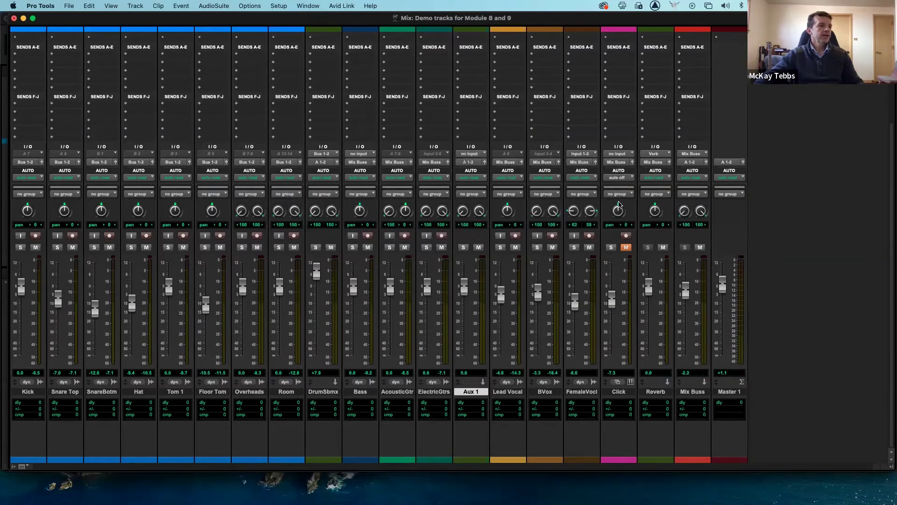
# Rename the new aux track as Guitar Sub.
pyautogui.doubleClick(473, 391)
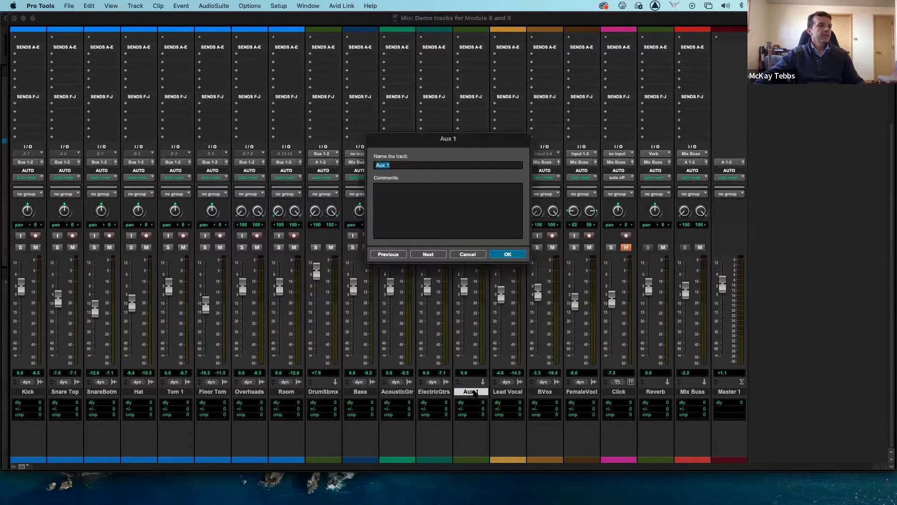
pyautogui.write('Guitar ')
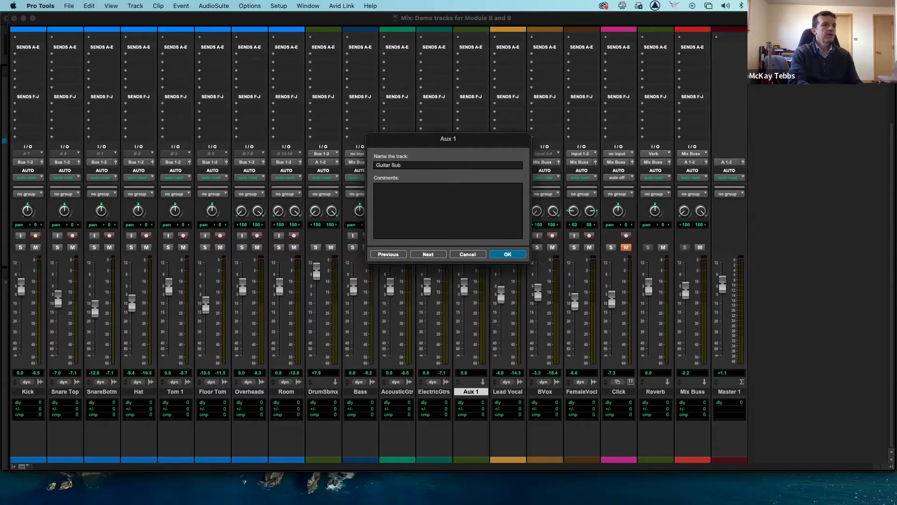
pyautogui.write('Sub')
pyautogui.press('Return')
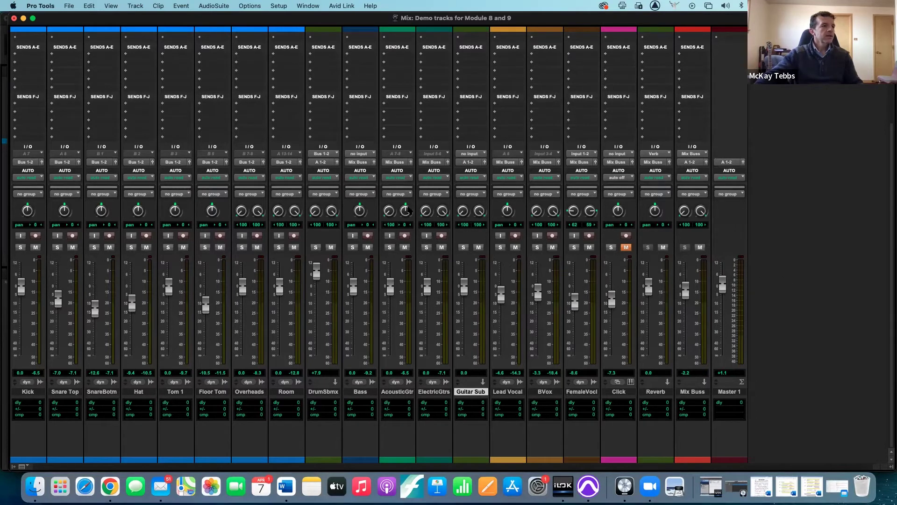
# Select the acoustic and electric guitar tracks together and route both outputs to Bus 3-4 (Stereo).
pyautogui.click(399, 394)
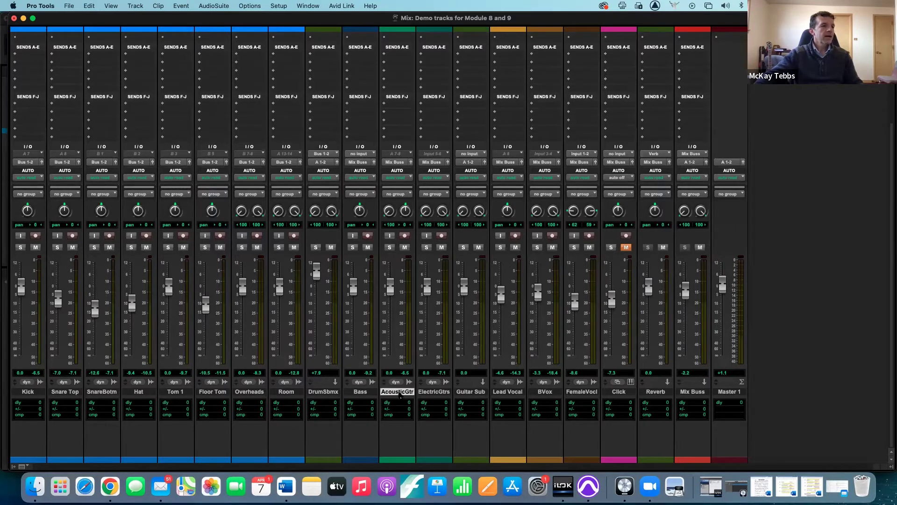
pyautogui.keyDown('shift'); pyautogui.click(431, 395); pyautogui.keyUp('shift')
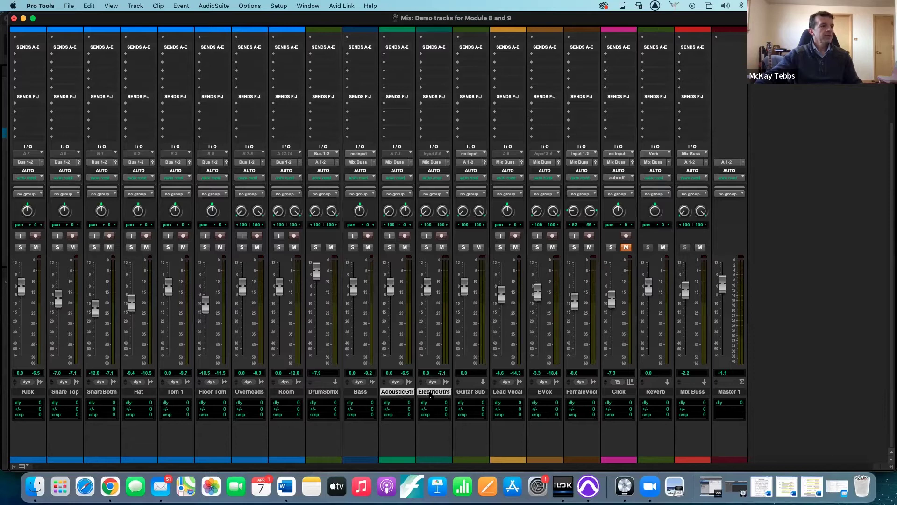
pyautogui.click(400, 164)
pyautogui.moveTo(401, 165)
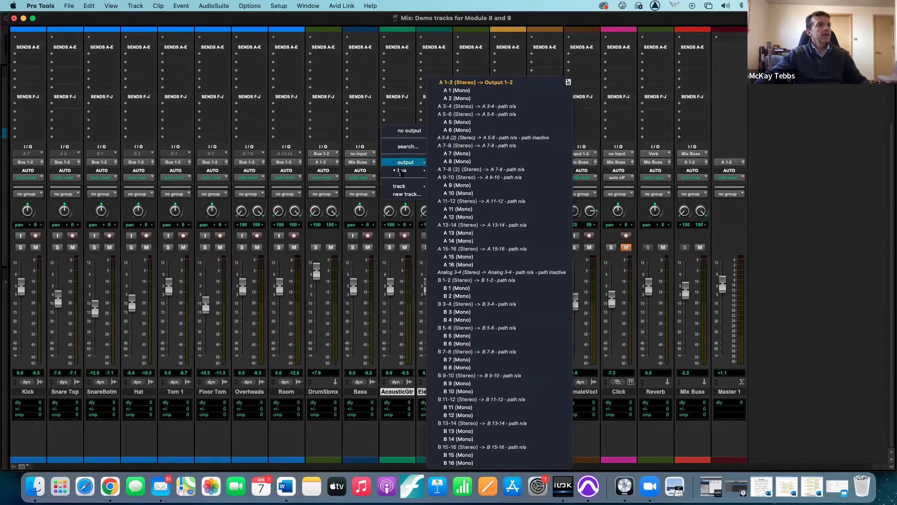
pyautogui.moveTo(450, 174)
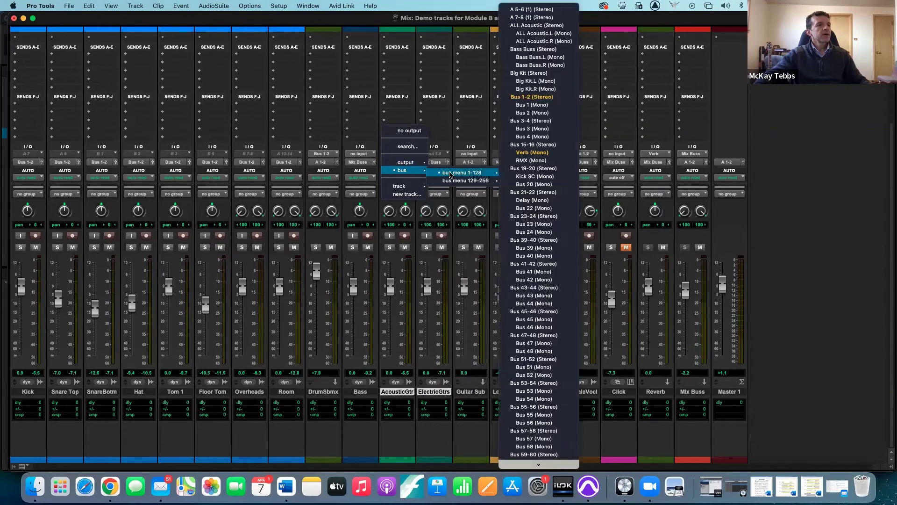
pyautogui.click(537, 121)
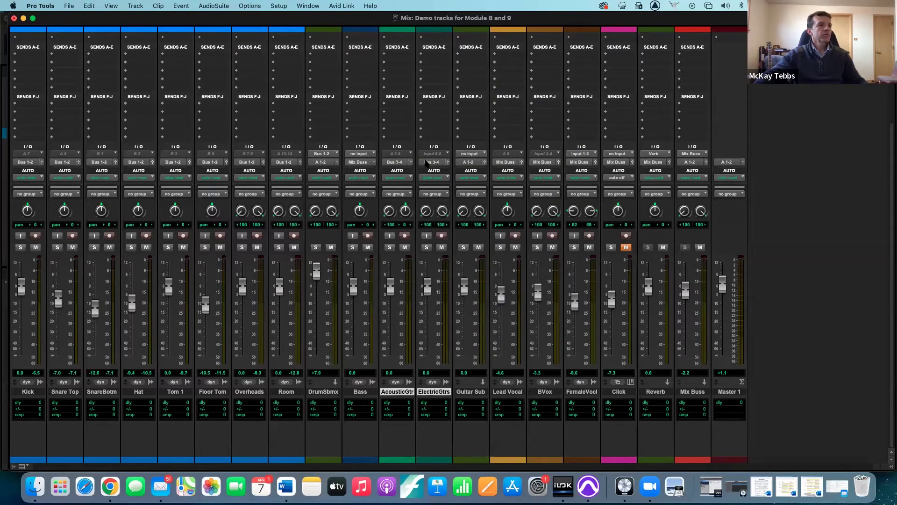
# Set the Guitar Sub track's input to Bus 3-4 (Stereo).
pyautogui.click(474, 157)
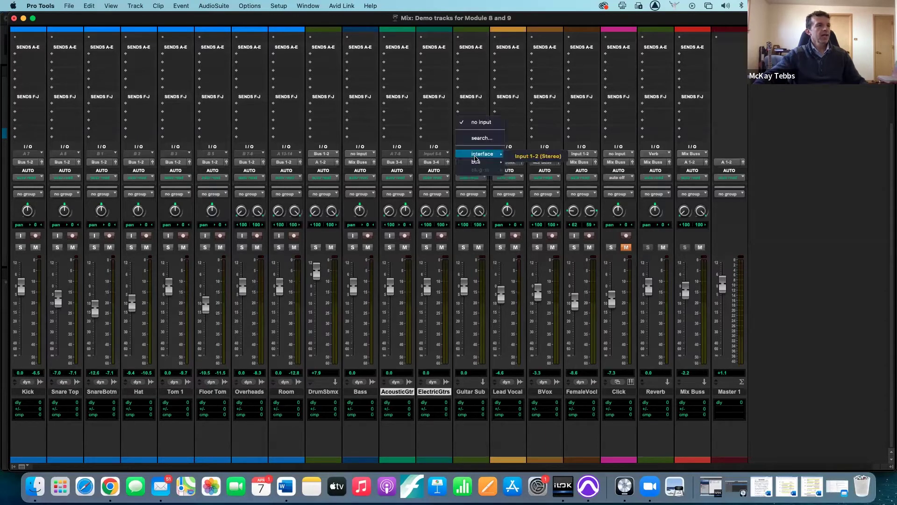
pyautogui.moveTo(486, 162)
pyautogui.moveTo(518, 165)
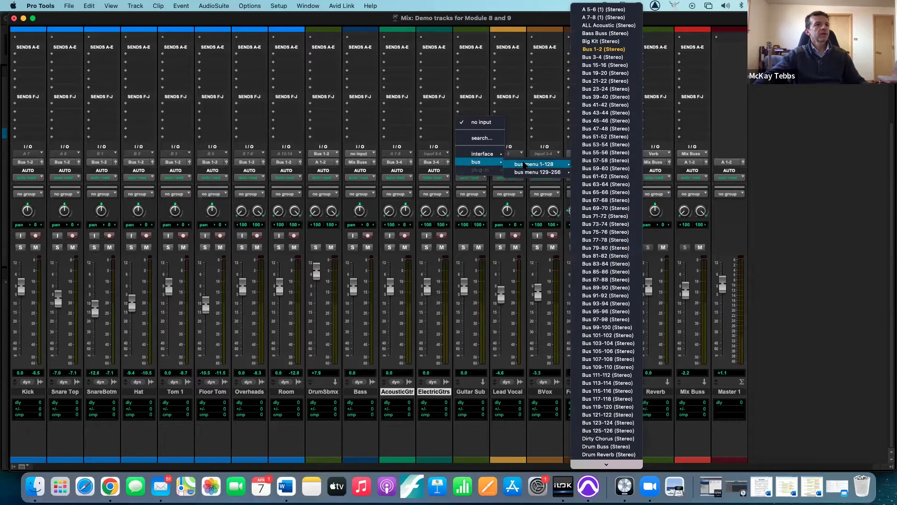
pyautogui.click(609, 57)
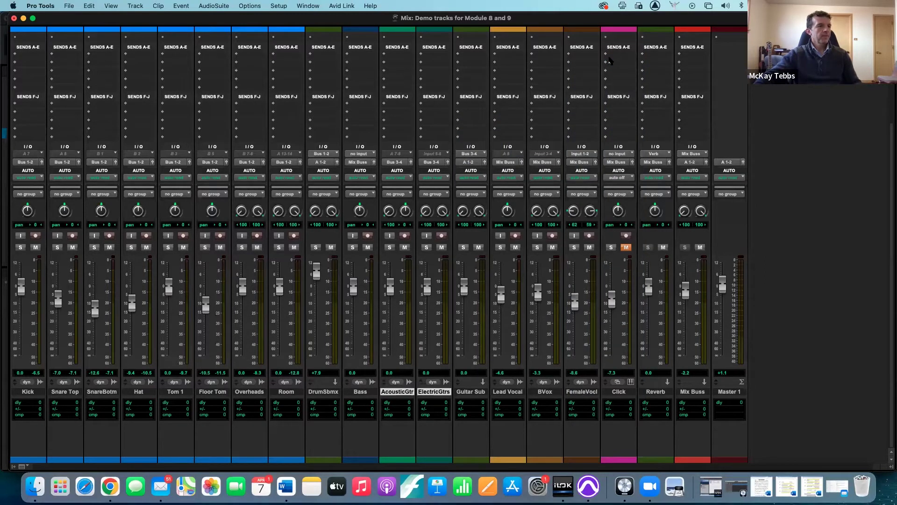
# During playback, lower Guitar Sub to about -4.3 dB and ElectricGtrs to -9.4 dB, and raise them to about +4.0 and -1.4 dB.
pyautogui.press('space')
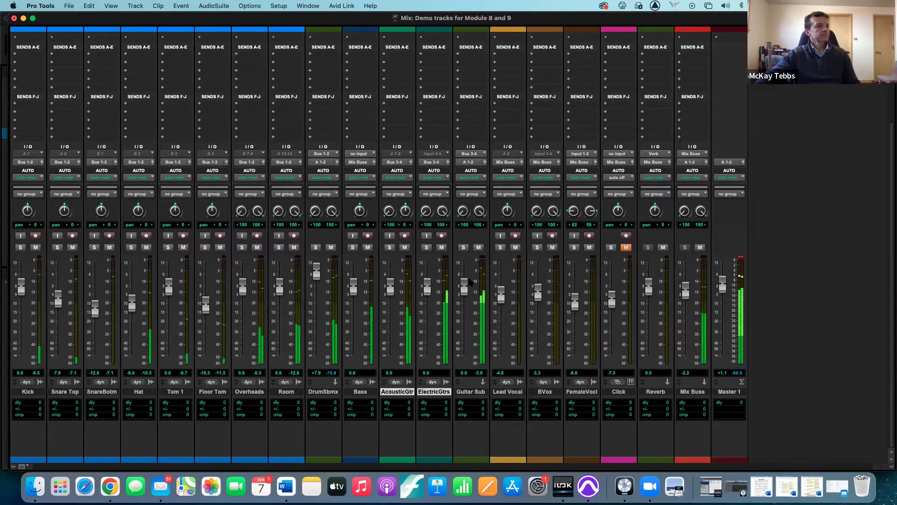
pyautogui.moveTo(465, 284)
pyautogui.mouseDown()
pyautogui.moveTo(458, 360)
pyautogui.moveTo(465, 271)
pyautogui.moveTo(463, 344)
pyautogui.moveTo(463, 295)
pyautogui.mouseUp()
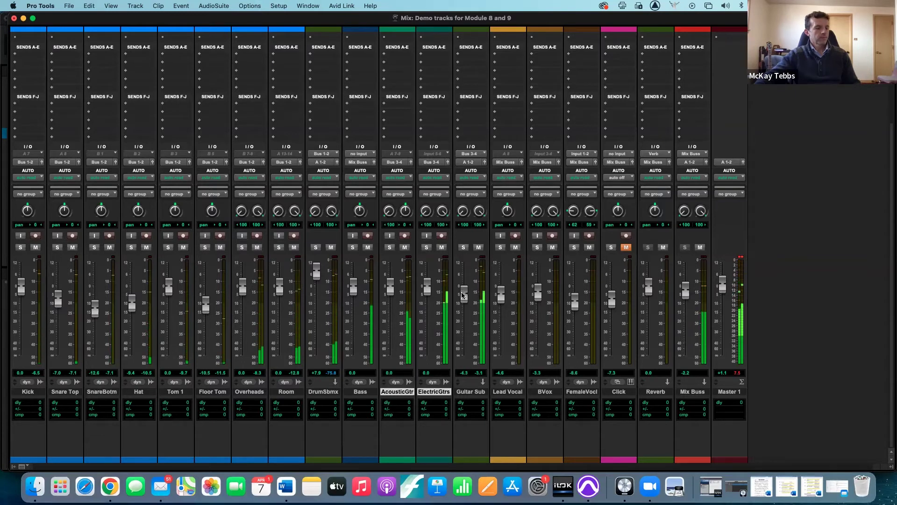
pyautogui.press('space')
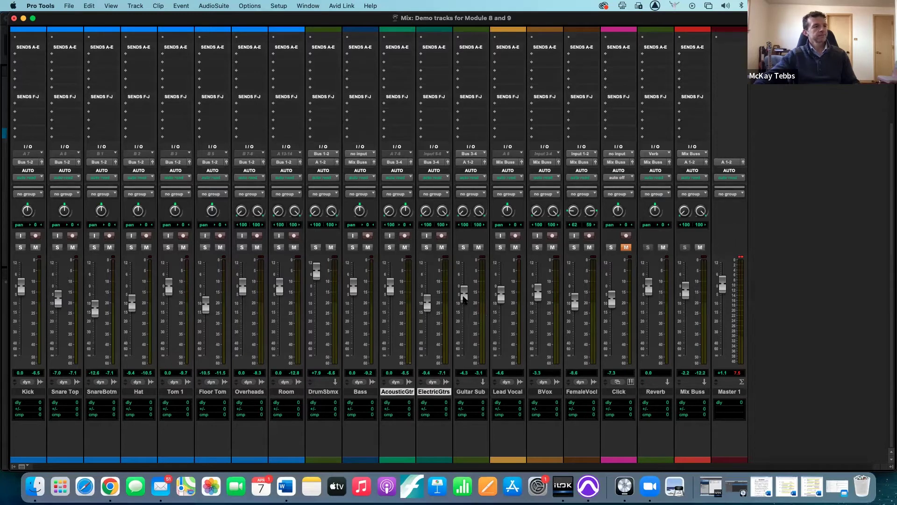
pyautogui.press('space')
pyautogui.moveTo(464, 299)
pyautogui.mouseDown()
pyautogui.moveTo(464, 280)
pyautogui.moveTo(429, 299)
pyautogui.moveTo(427, 290)
pyautogui.moveTo(465, 283)
pyautogui.mouseUp()
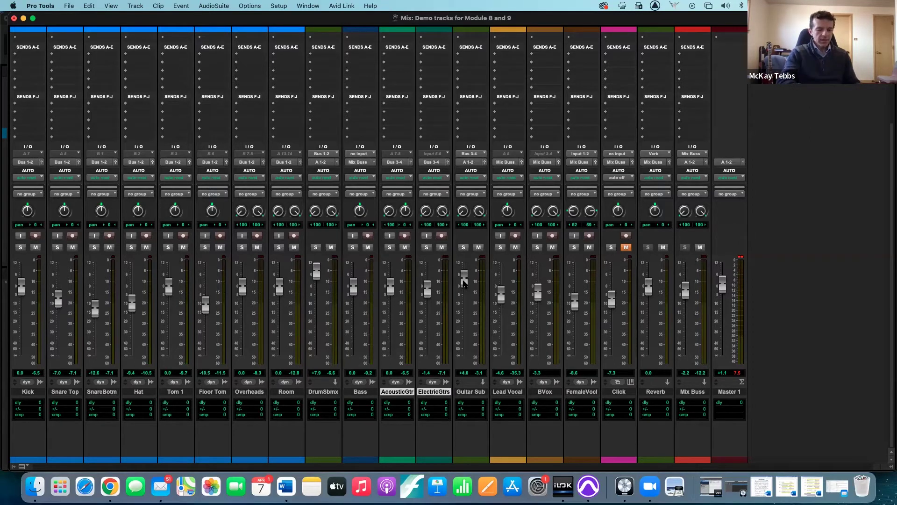
# Show the Edit window and examine the track layout and routing from Kick down to Master 1.
pyautogui.press('super+equal')
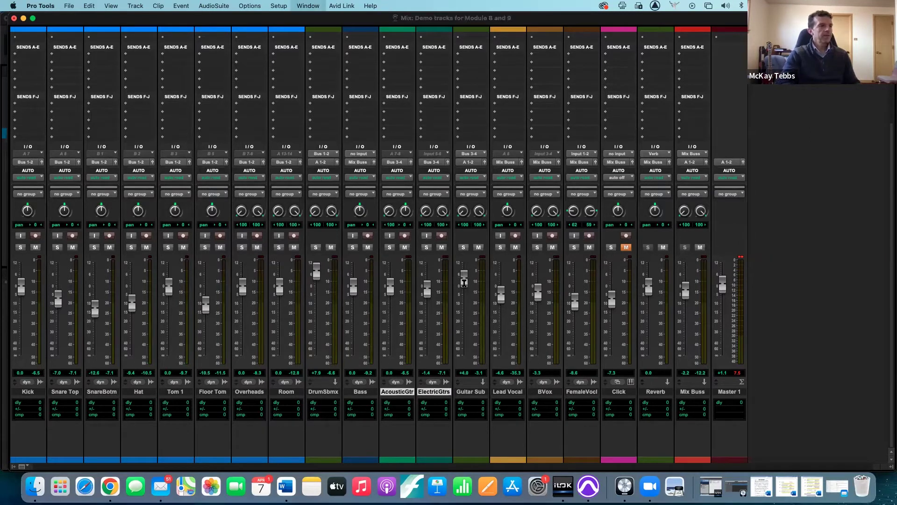
pyautogui.scroll(-10, 410, 380)
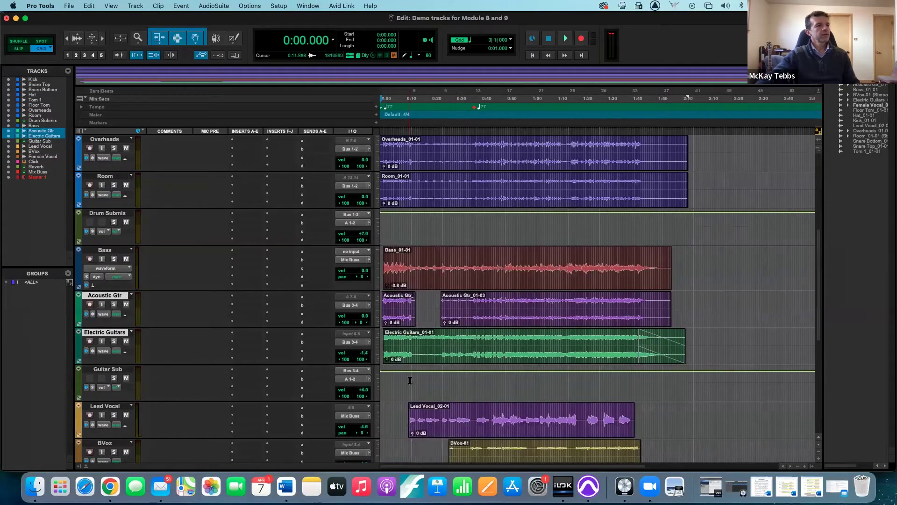
pyautogui.scroll(15, 410, 380)
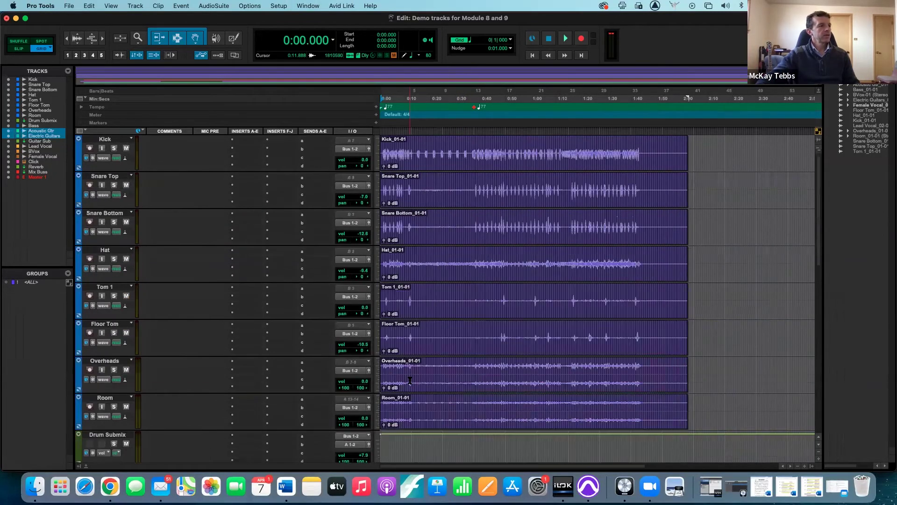
pyautogui.scroll(-10, 410, 380)
pyautogui.scroll(12, 410, 380)
pyautogui.scroll(-5, 449, 338)
pyautogui.scroll(-8, 449, 338)
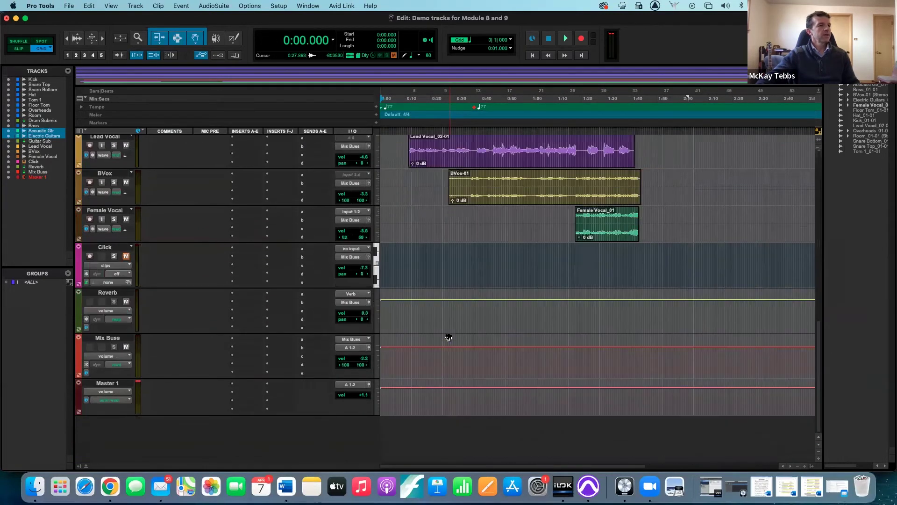
pyautogui.scroll(7, 448, 338)
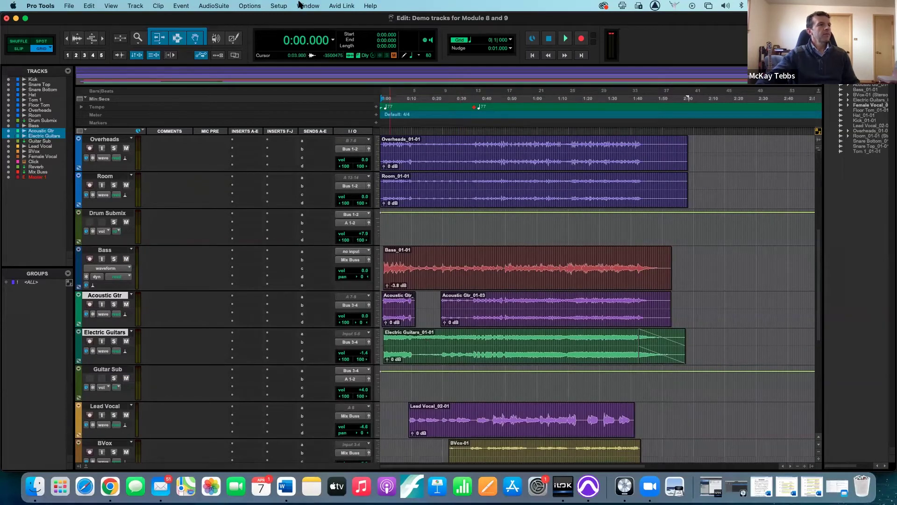
# Move the Edit window aside to uncover the drum channels of the Mix window.
pyautogui.moveTo(295, 18); pyautogui.dragTo(380, 18)
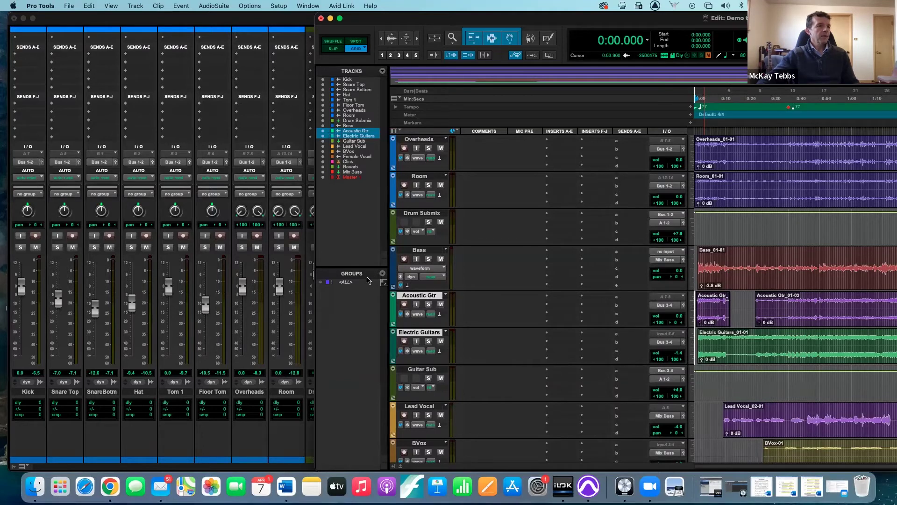
# Create a Mix/Edit group named Drums from the eight drum tracks, Kick through Room.
pyautogui.scroll(5, 437, 258)
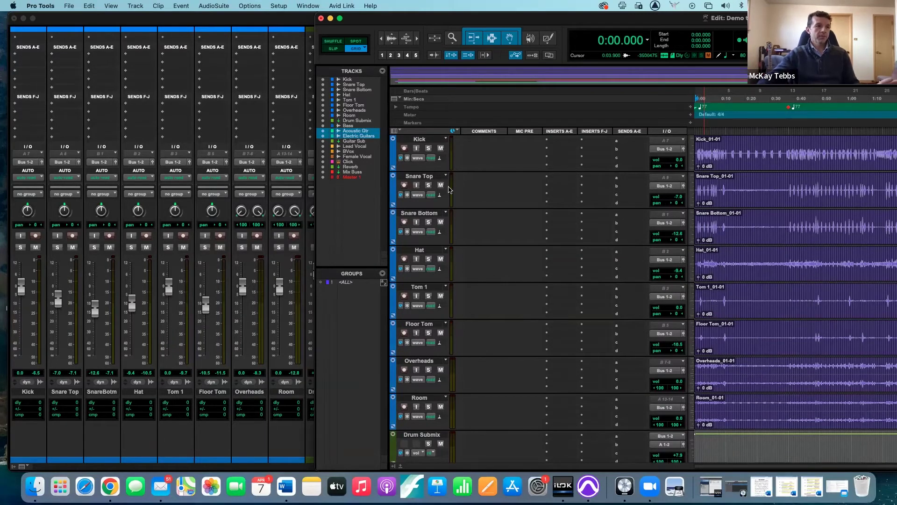
pyautogui.click(417, 141)
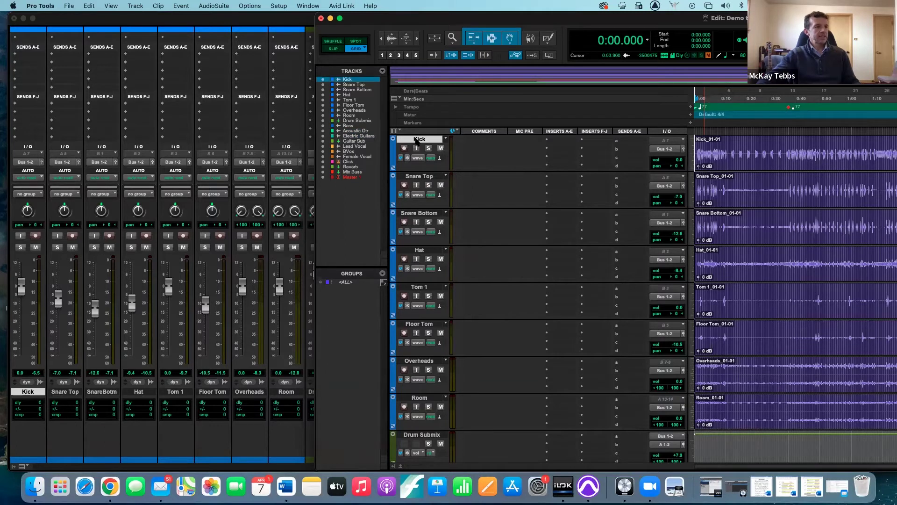
pyautogui.keyDown('shift'); pyautogui.click(417, 398); pyautogui.keyUp('shift')
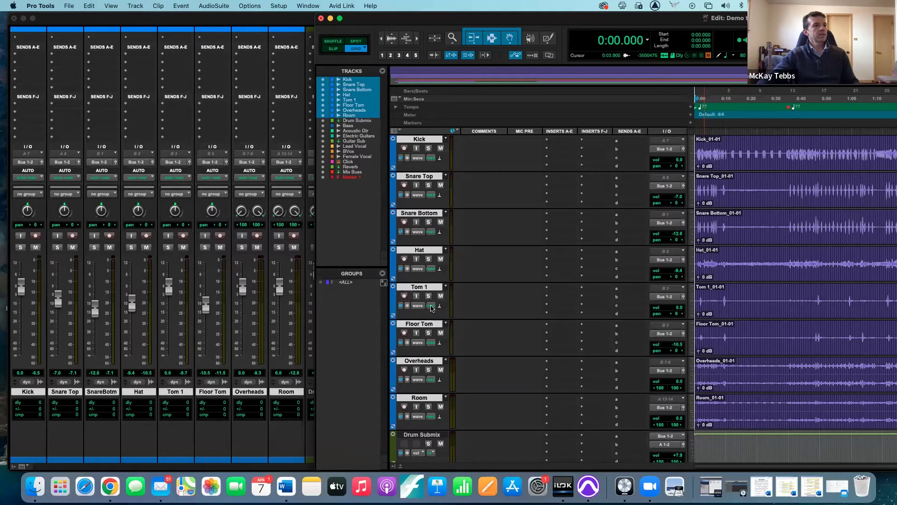
pyautogui.click(383, 274)
pyautogui.click(411, 277)
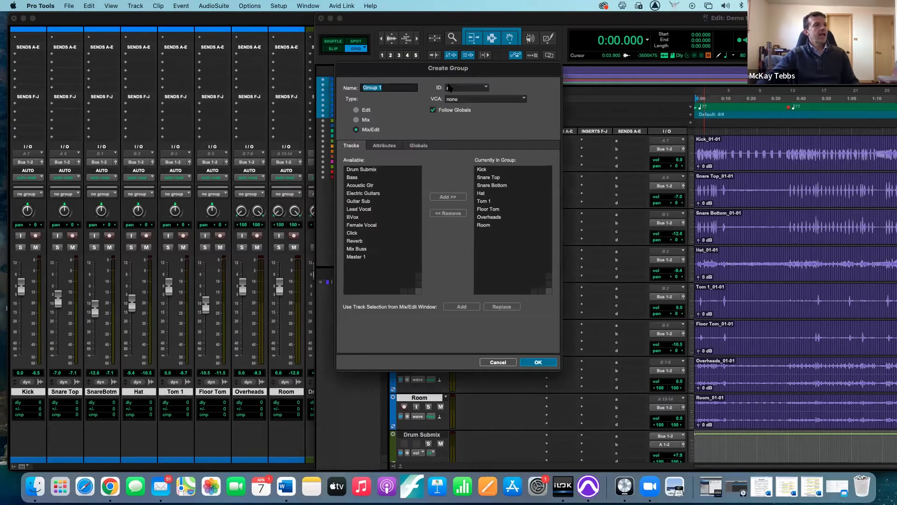
pyautogui.moveTo(449, 67); pyautogui.dragTo(576, 89)
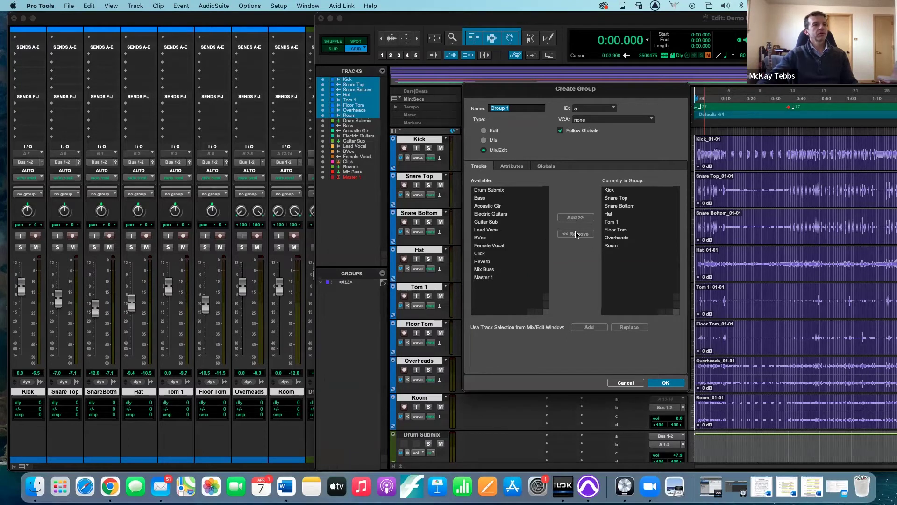
pyautogui.click(511, 223)
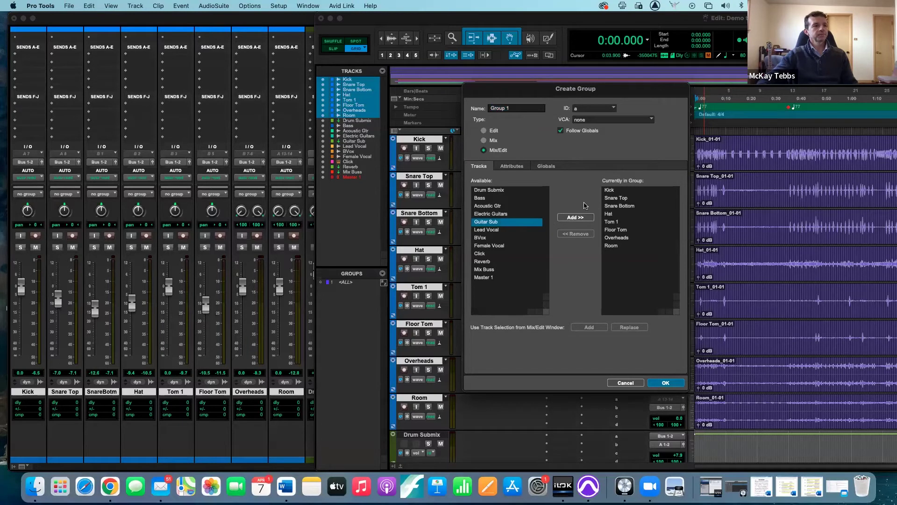
pyautogui.doubleClick(510, 107)
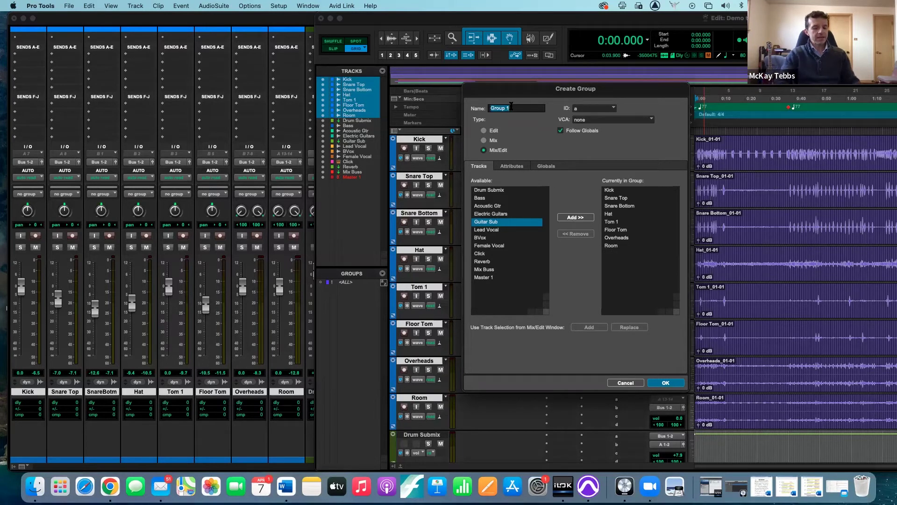
pyautogui.write('Drums')
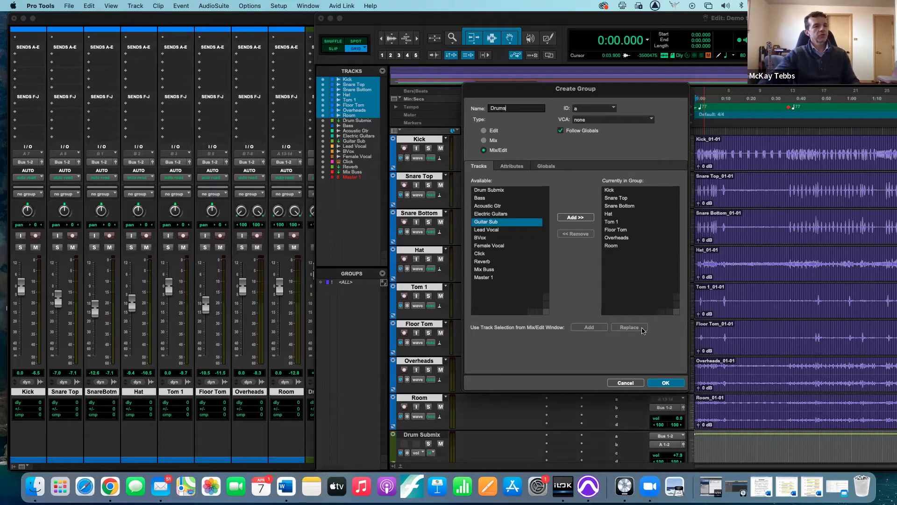
pyautogui.click(665, 382)
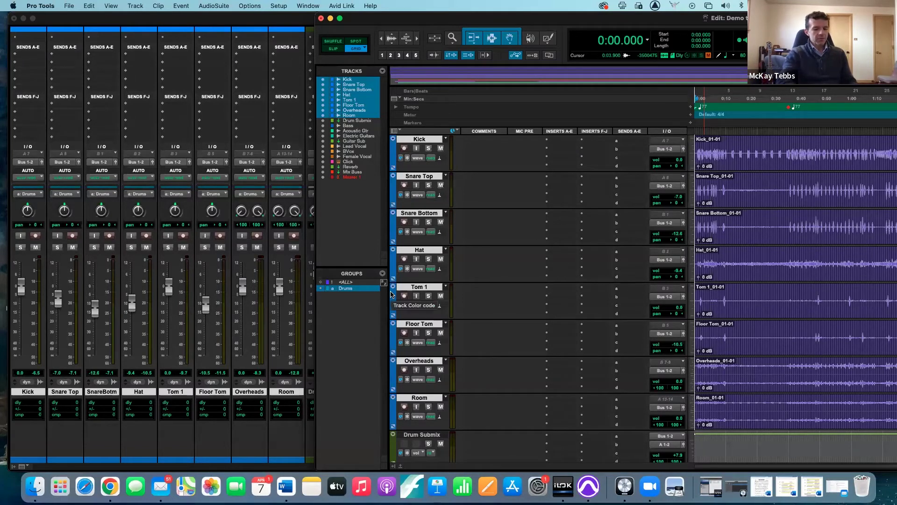
# Show the Mix window and check the group assignment on the drum channels, viewing the Kick channel's group options.
pyautogui.press('super+equal')
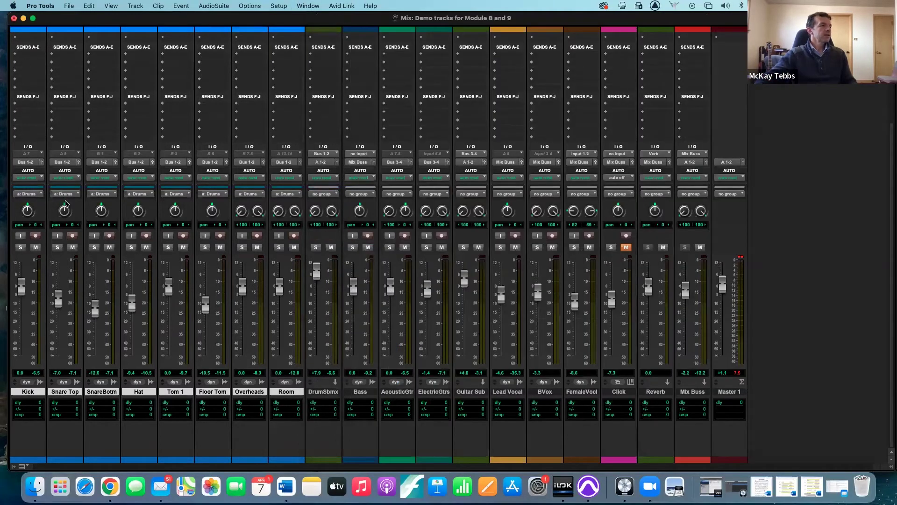
pyautogui.scroll(1, 65, 203)
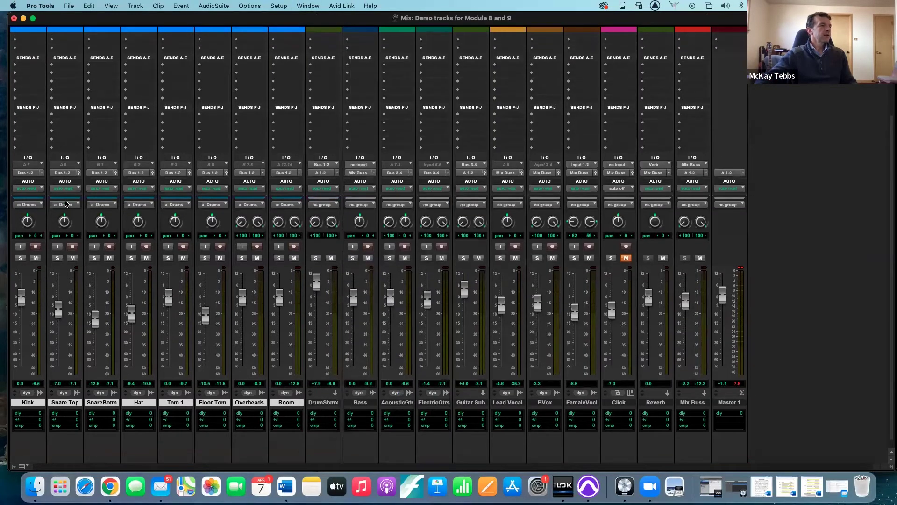
pyautogui.click(29, 205)
pyautogui.click(101, 336)
pyautogui.scroll(-1, 101, 335)
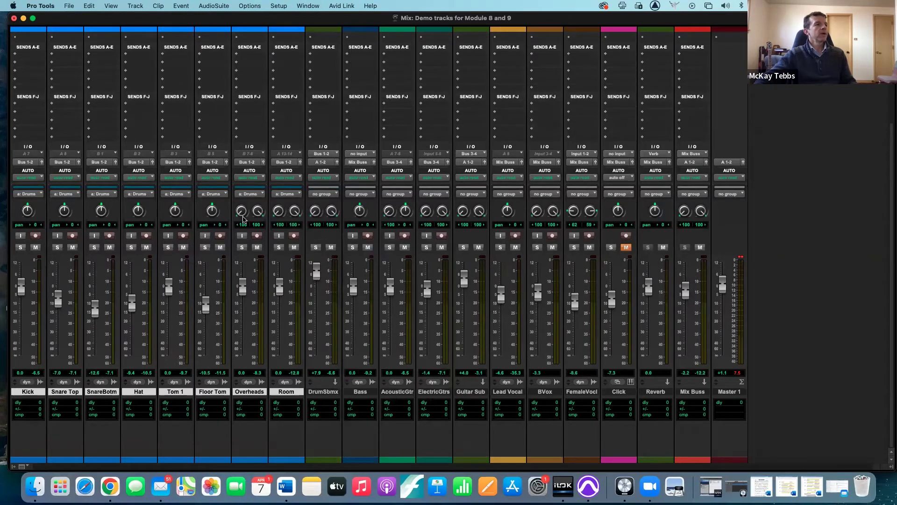
# Back in the Edit window, create a Mix/Edit group named Guitars from the Acoustic Gtr and Electric Guitars tracks.
pyautogui.press('super+equal')
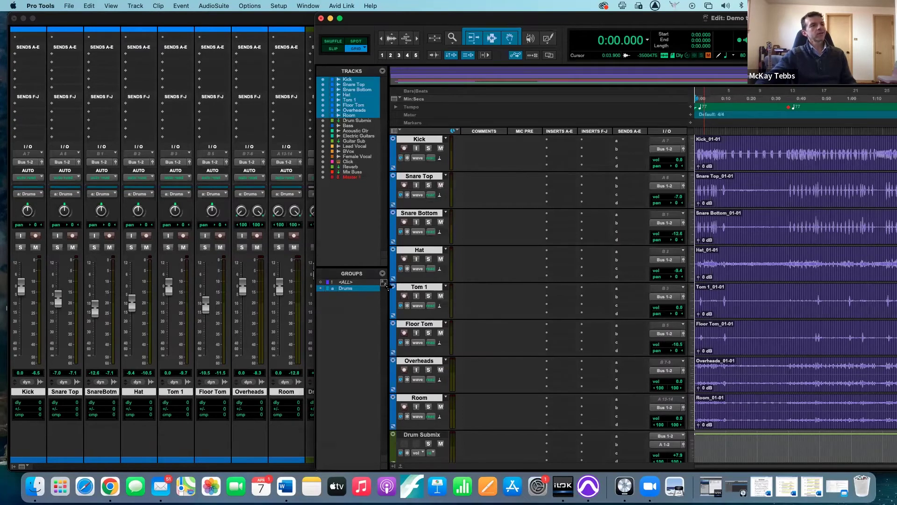
pyautogui.scroll(-10, 433, 334)
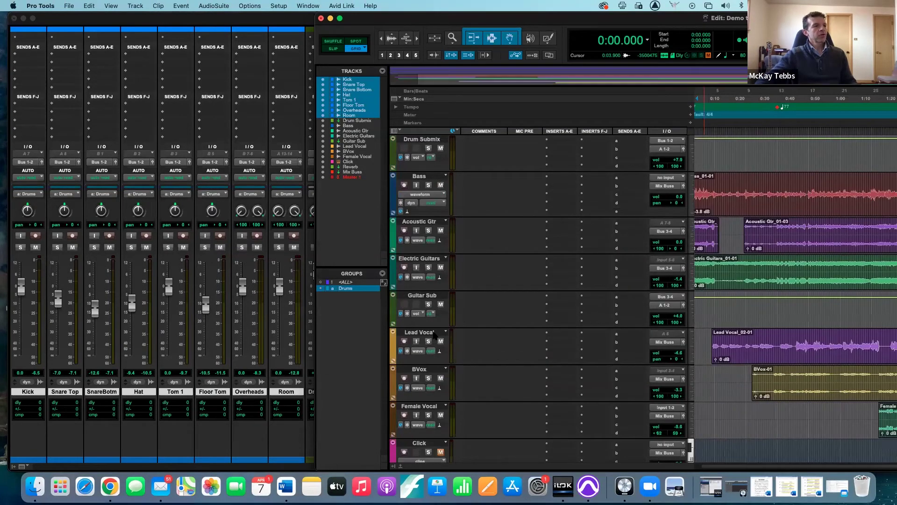
pyautogui.click(416, 223)
pyautogui.keyDown('shift'); pyautogui.click(418, 259); pyautogui.keyUp('shift')
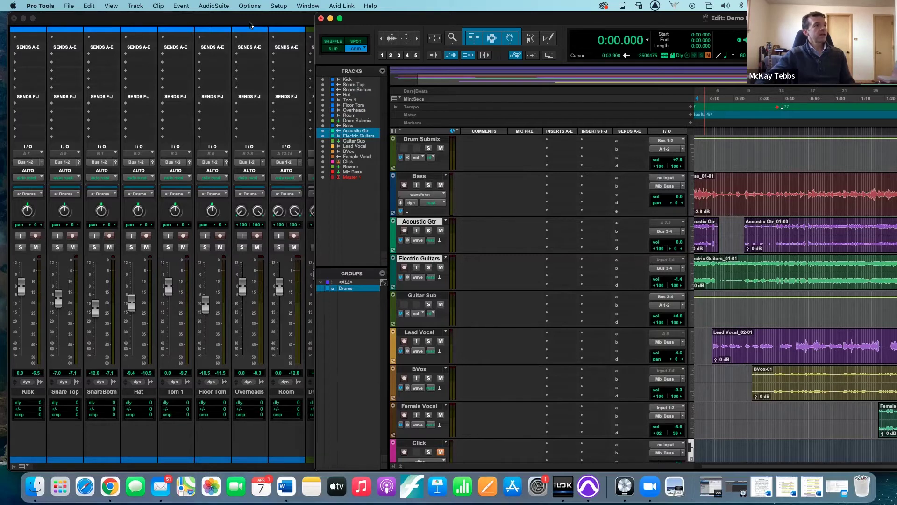
pyautogui.click(135, 5)
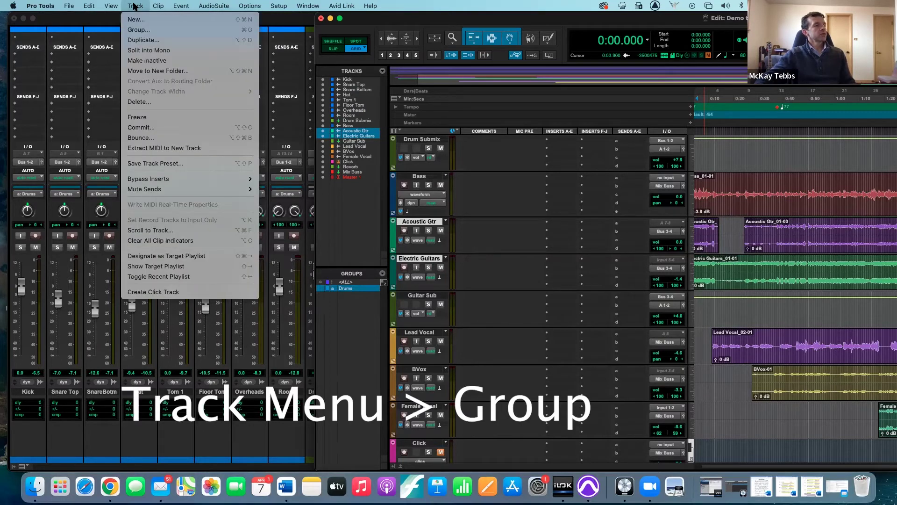
pyautogui.click(143, 30)
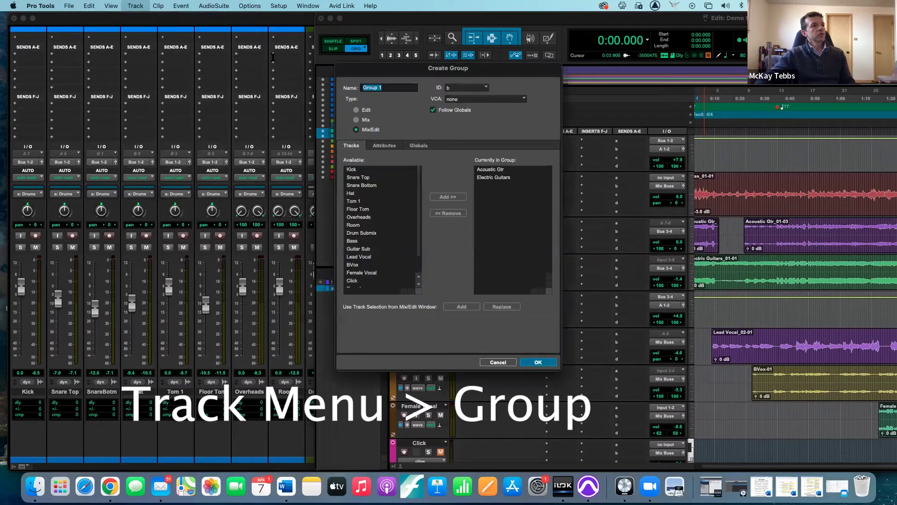
pyautogui.moveTo(415, 71); pyautogui.dragTo(570, 105)
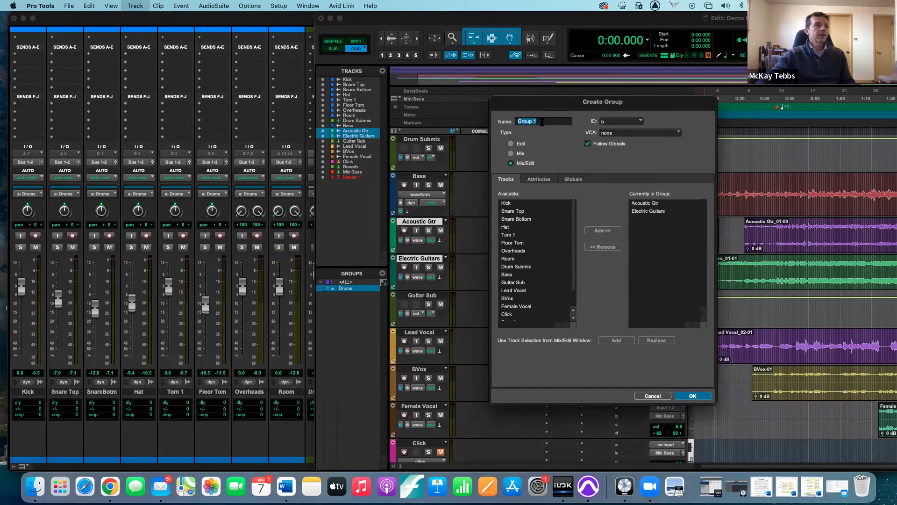
pyautogui.write('Guitars')
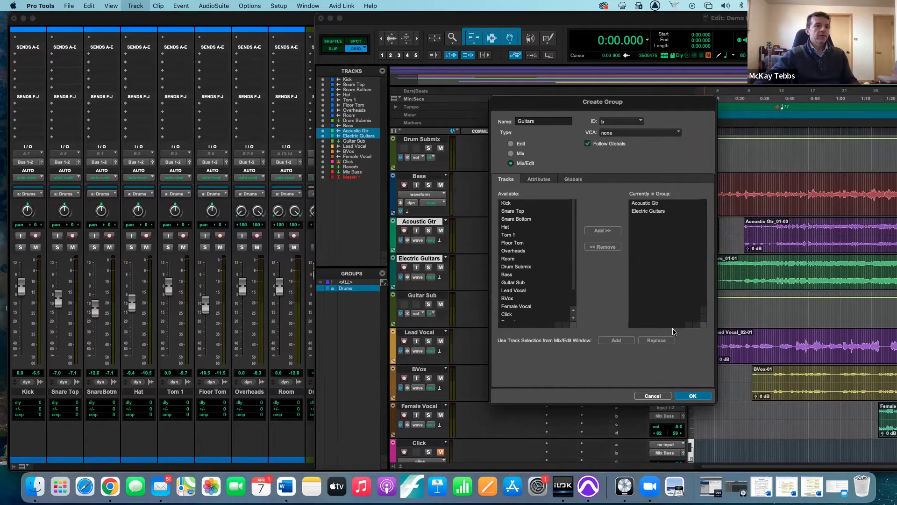
pyautogui.click(690, 395)
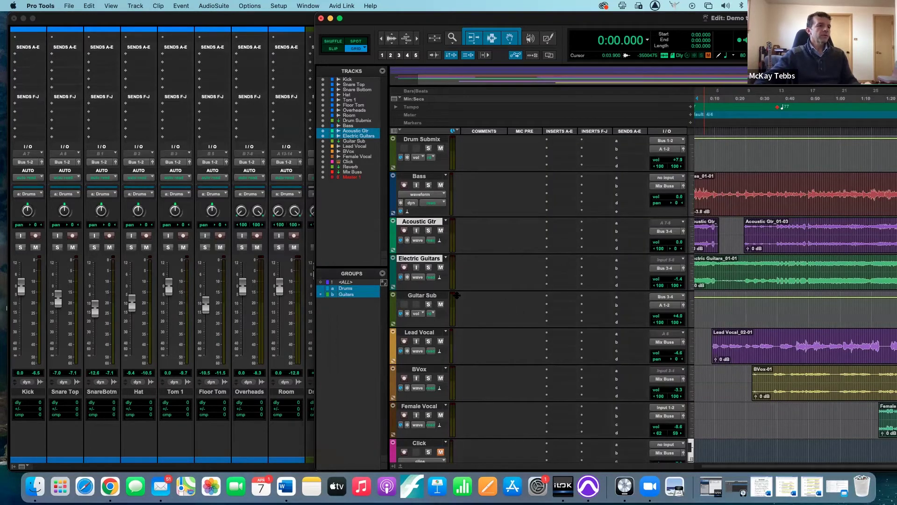
# Create a Mix/Edit group named Vocals from the Lead Vocal, BVox and Female Vocal tracks.
pyautogui.scroll(-5, 455, 296)
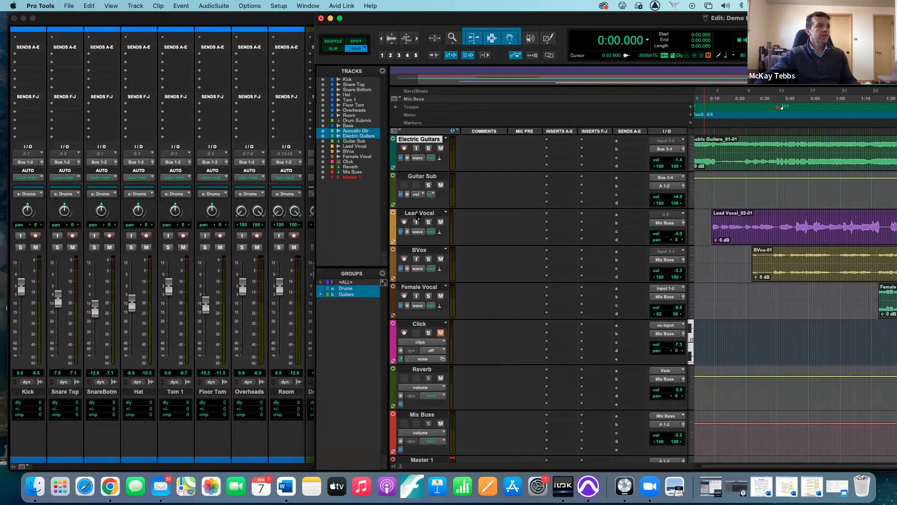
pyautogui.click(417, 212)
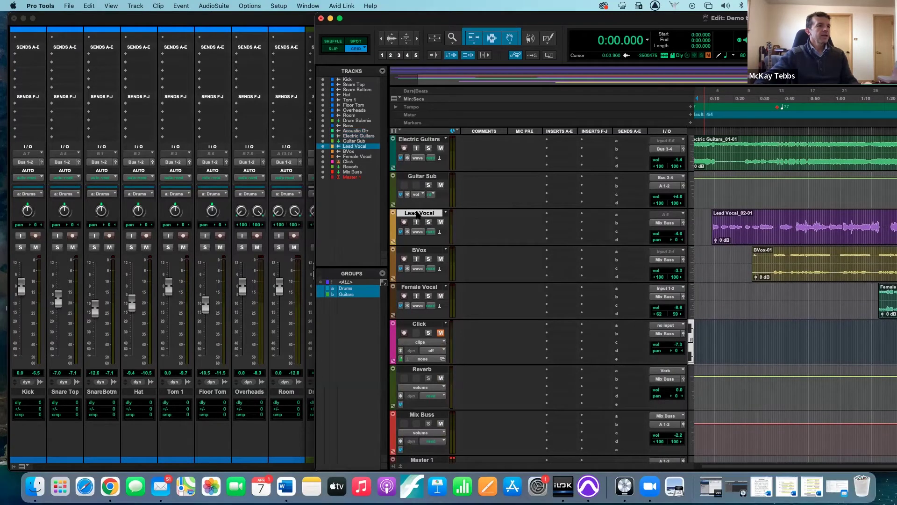
pyautogui.keyDown('shift'); pyautogui.click(420, 251); pyautogui.keyUp('shift')
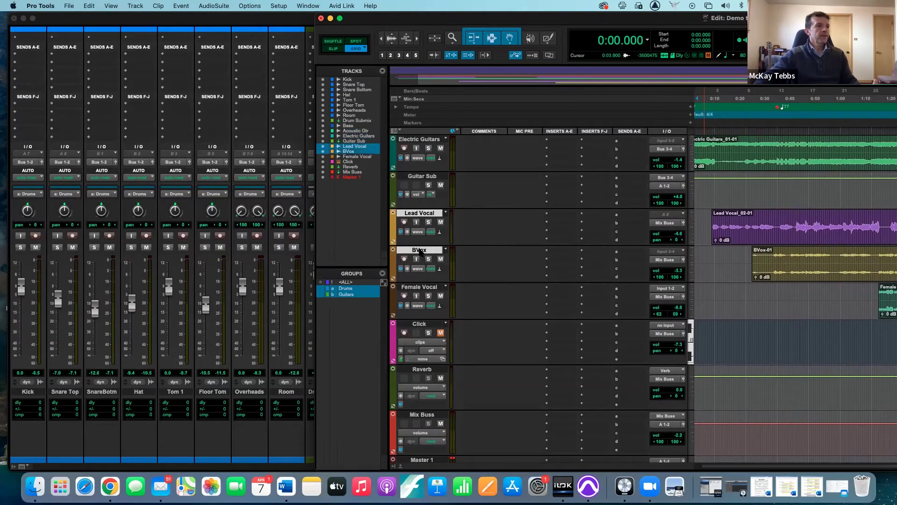
pyautogui.keyDown('shift'); pyautogui.click(423, 288); pyautogui.keyUp('shift')
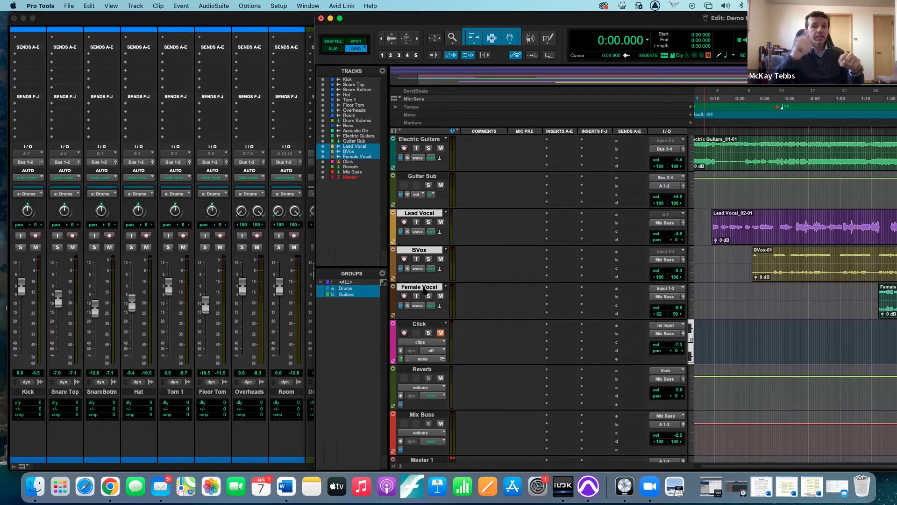
pyautogui.press('super+g')
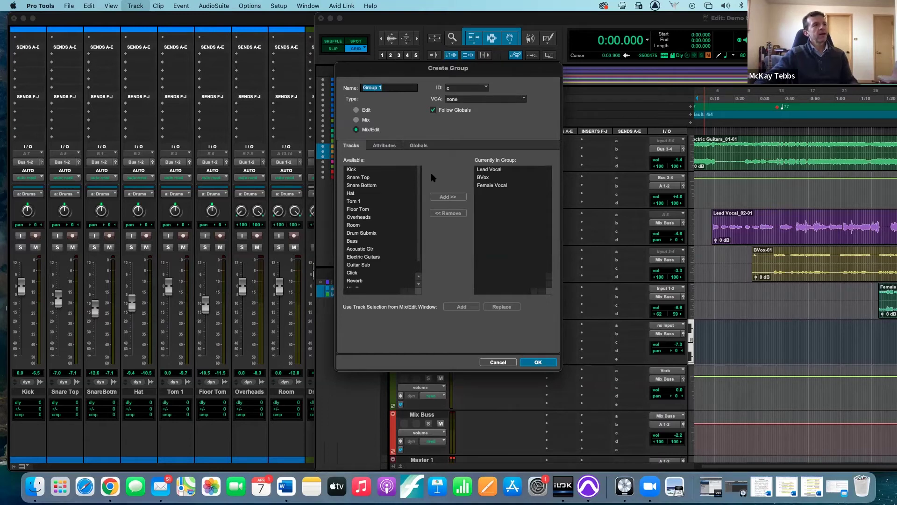
pyautogui.write('Vocals')
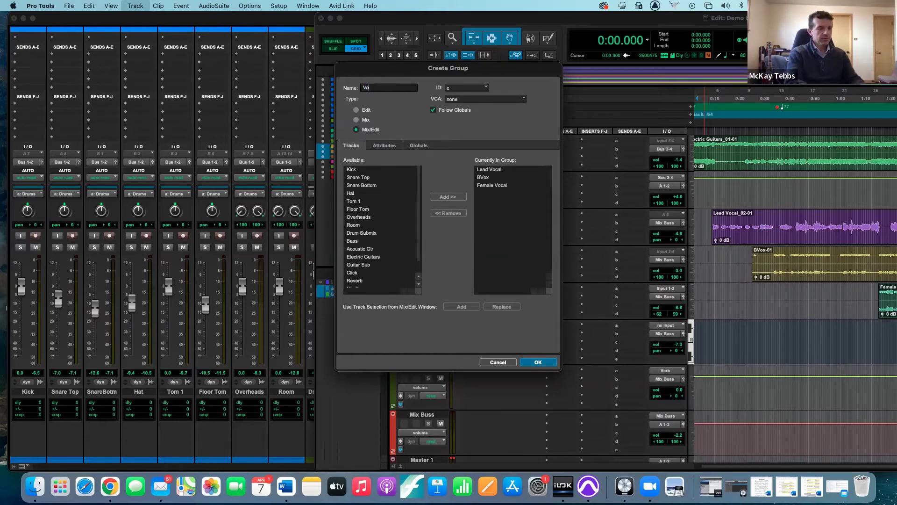
pyautogui.click(537, 363)
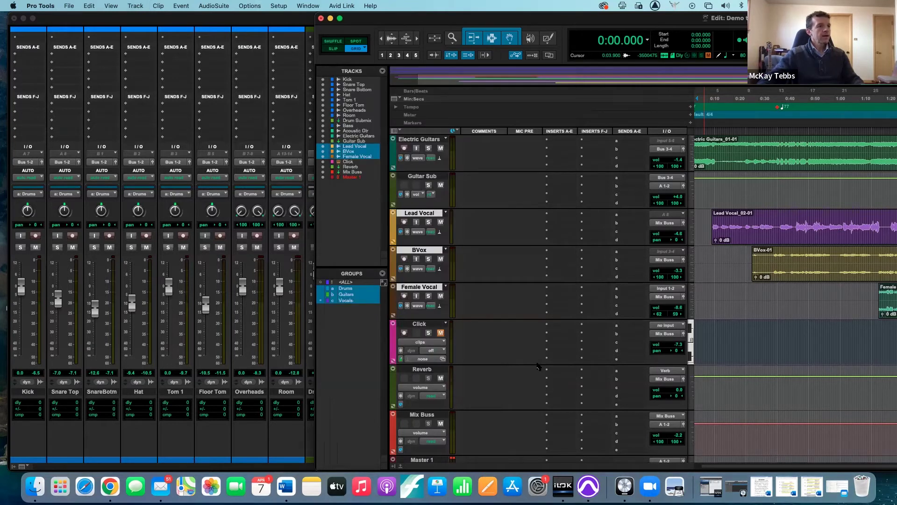
# Turn the Guitars, Drums and Vocals groups off and re-enable all three.
pyautogui.click(353, 296)
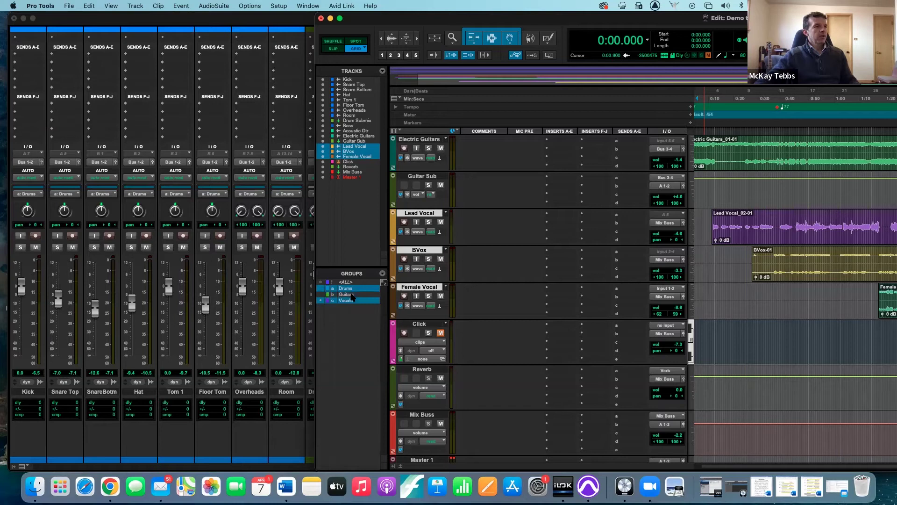
pyautogui.click(351, 291)
pyautogui.click(351, 301)
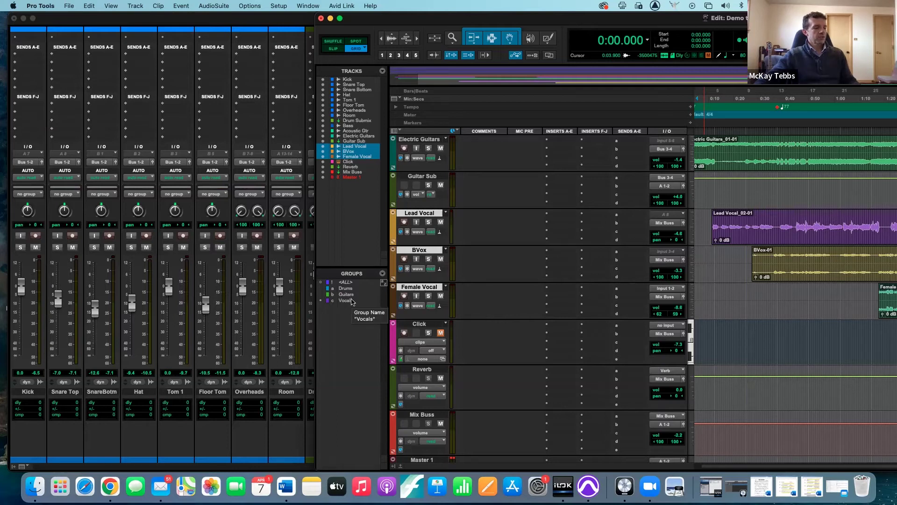
pyautogui.click(351, 301)
pyautogui.keyDown('shift'); pyautogui.click(352, 294); pyautogui.keyUp('shift')
pyautogui.keyDown('shift'); pyautogui.click(351, 289); pyautogui.keyUp('shift')
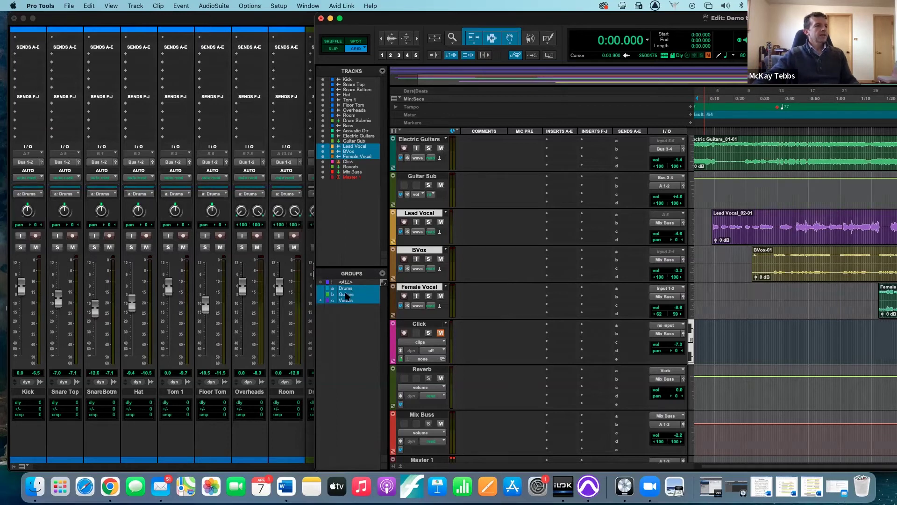
# In the Mix window, raise the grouped drum faders with Hat at about -8.4 dB, and lower them with Hat at about -11.0 dB.
pyautogui.click(276, 462)
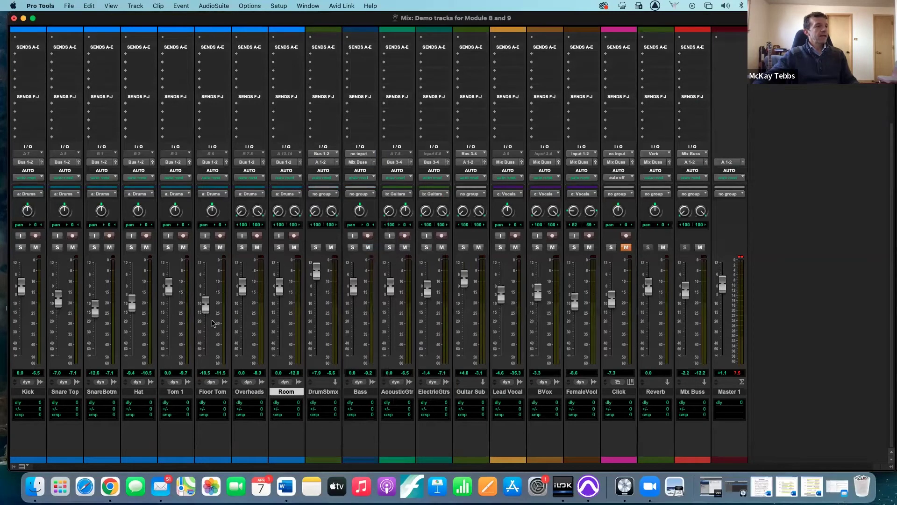
pyautogui.moveTo(134, 304)
pyautogui.mouseDown()
pyautogui.moveTo(134, 287)
pyautogui.moveTo(133, 323)
pyautogui.moveTo(133, 280)
pyautogui.moveTo(133, 321)
pyautogui.moveTo(131, 291)
pyautogui.moveTo(133, 321)
pyautogui.moveTo(134, 303)
pyautogui.mouseUp()
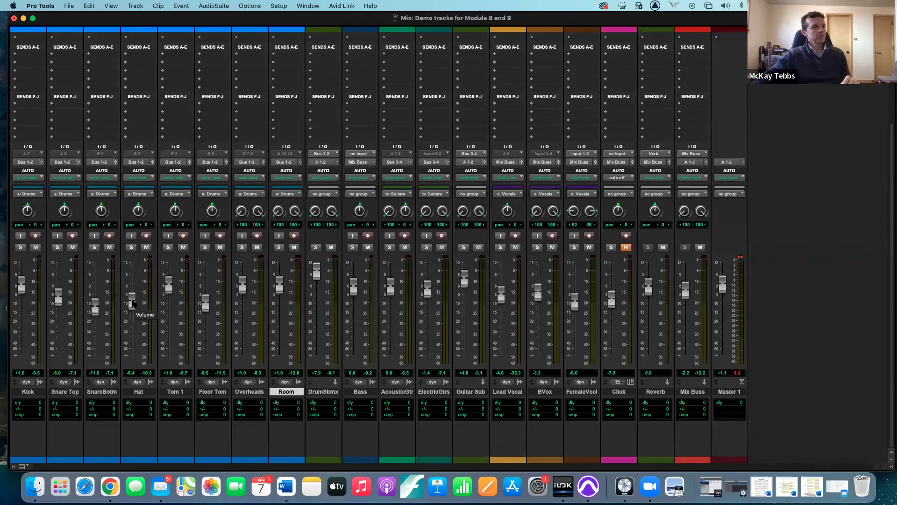
pyautogui.moveTo(133, 302); pyautogui.dragTo(133, 309)
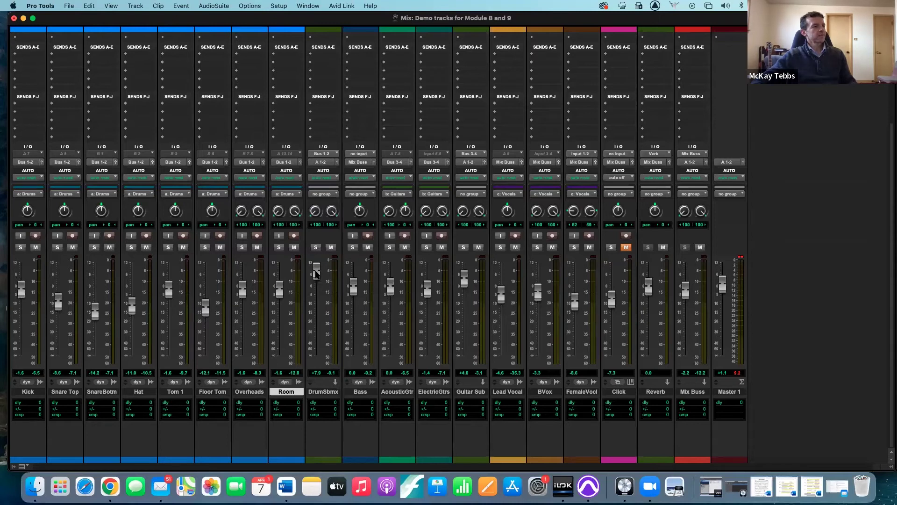
# Raise the Drum Submix level to about +8.9 dB during playback, and stop playback.
pyautogui.press('space')
pyautogui.moveTo(316, 274)
pyautogui.mouseDown()
pyautogui.moveTo(315, 323)
pyautogui.moveTo(309, 273)
pyautogui.mouseUp()
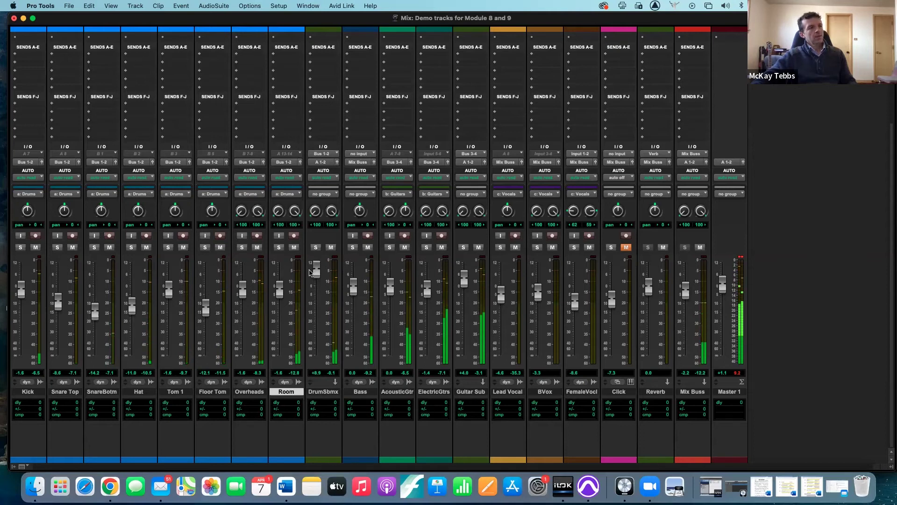
pyautogui.press('space')
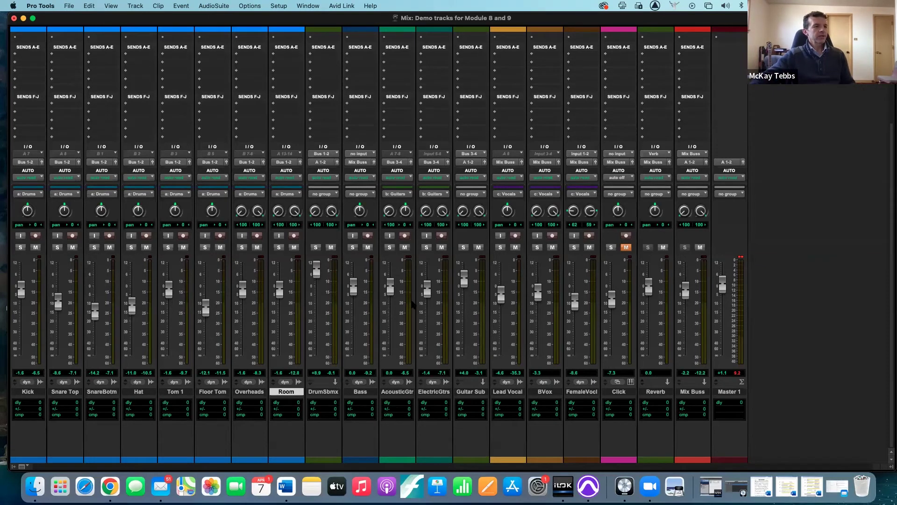
# Raise the grouped guitar faders with Electric Guitars at about -0.9 dB, and the grouped vocal faders with BVox at about +0.7 dB.
pyautogui.moveTo(426, 293)
pyautogui.mouseDown()
pyautogui.moveTo(426, 330)
pyautogui.moveTo(425, 286)
pyautogui.mouseUp()
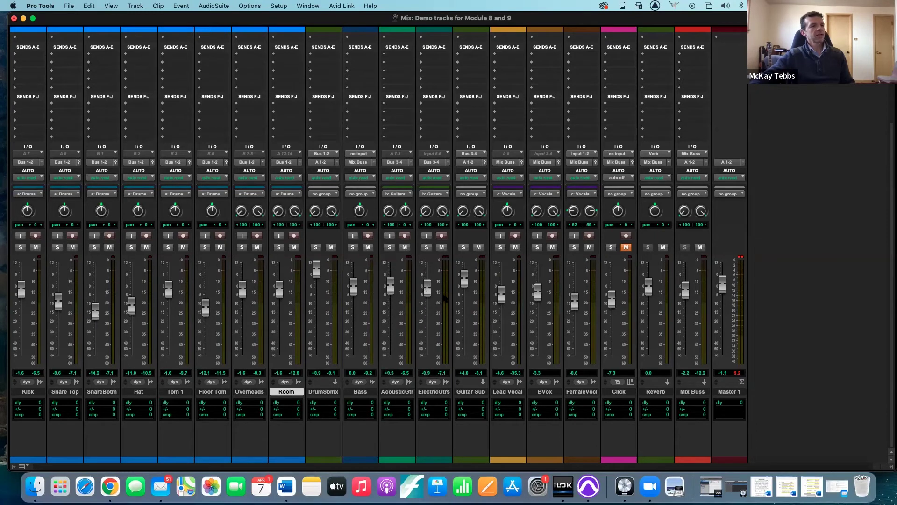
pyautogui.moveTo(536, 295)
pyautogui.mouseDown()
pyautogui.moveTo(536, 316)
pyautogui.moveTo(537, 286)
pyautogui.moveTo(538, 315)
pyautogui.moveTo(538, 283)
pyautogui.mouseUp()
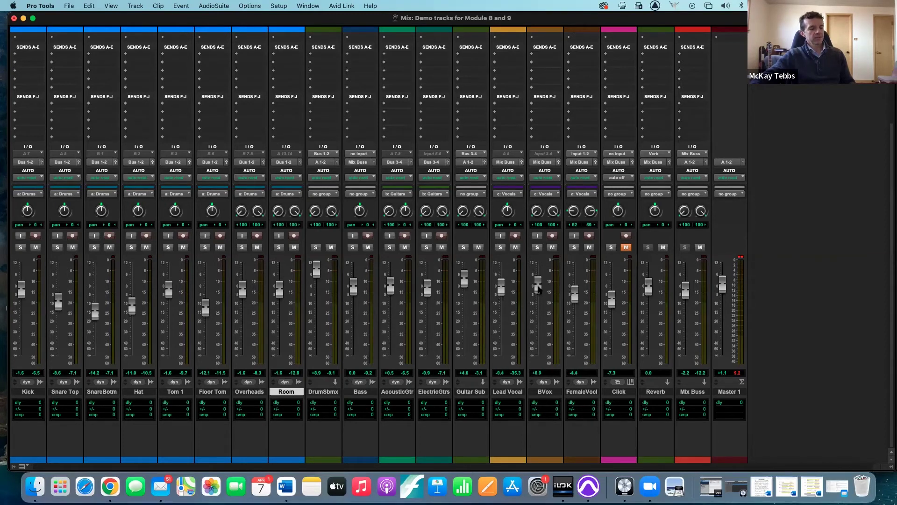
# Turn off the Vocals, Guitars and Drums groups in the Edit window.
pyautogui.press('super+equal')
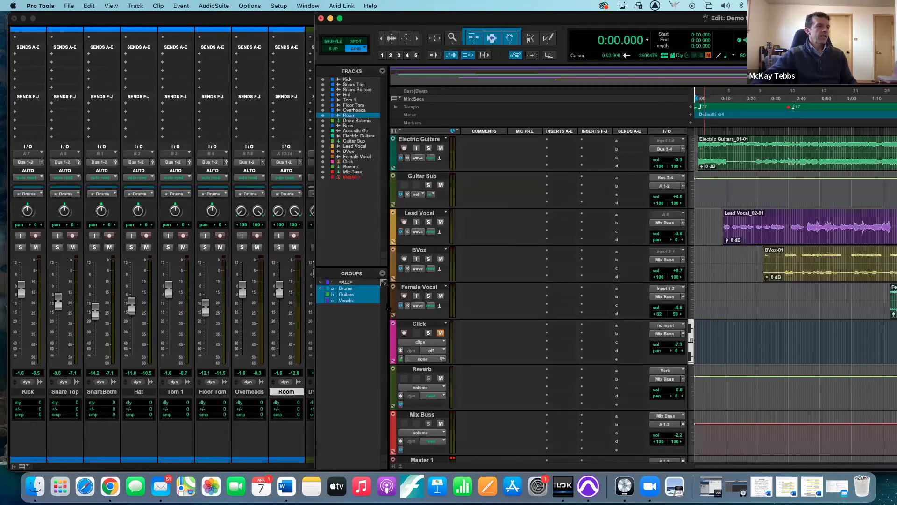
pyautogui.click(348, 301)
pyautogui.click(348, 295)
pyautogui.click(348, 289)
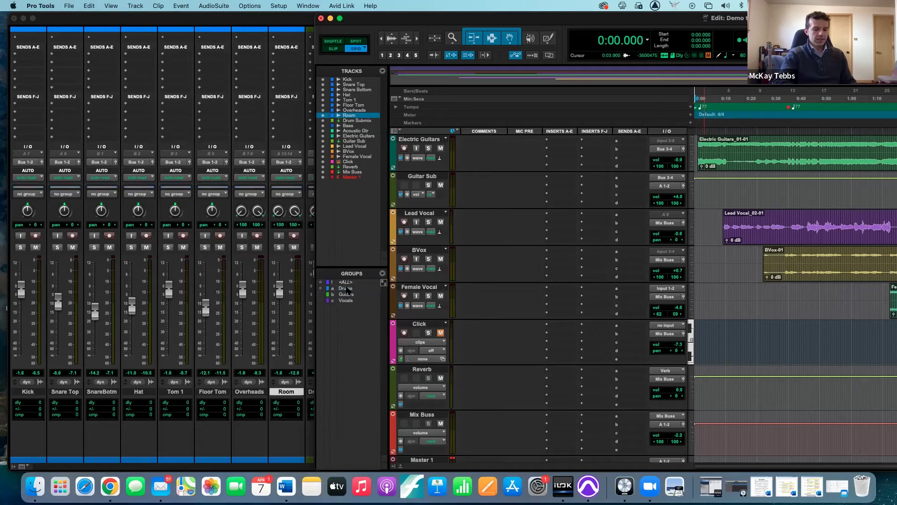
# In the Mix window, individually set BVox to about -2.2 dB, Lead Vocal +2.3, Electric Guitars +0.9, Tom 1 -3.3 and Hat -11.3.
pyautogui.press('super+equal')
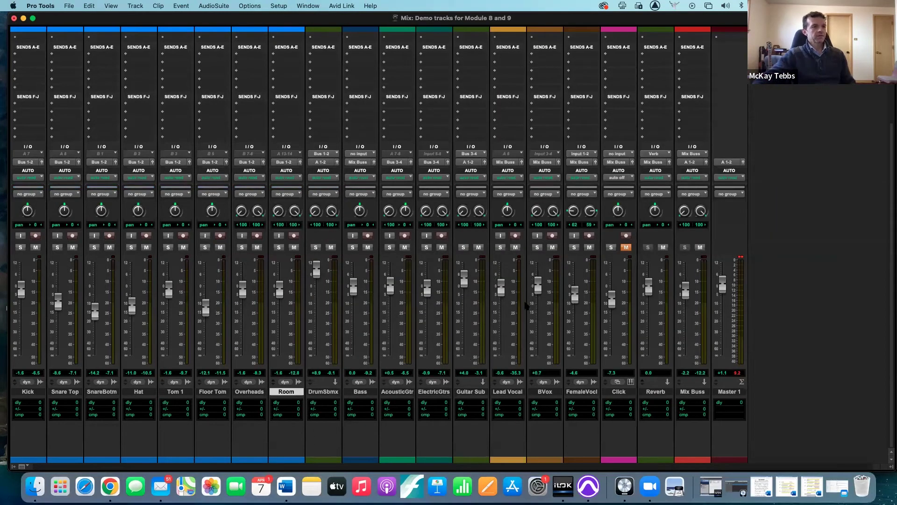
pyautogui.moveTo(537, 290); pyautogui.dragTo(502, 283)
pyautogui.moveTo(429, 290)
pyautogui.mouseDown()
pyautogui.moveTo(428, 317)
pyautogui.moveTo(427, 286)
pyautogui.mouseUp()
pyautogui.moveTo(176, 292); pyautogui.dragTo(131, 307)
# Re-enable the Vocals, Guitars and Drums groups from the Edit window.
pyautogui.press('super+equal')
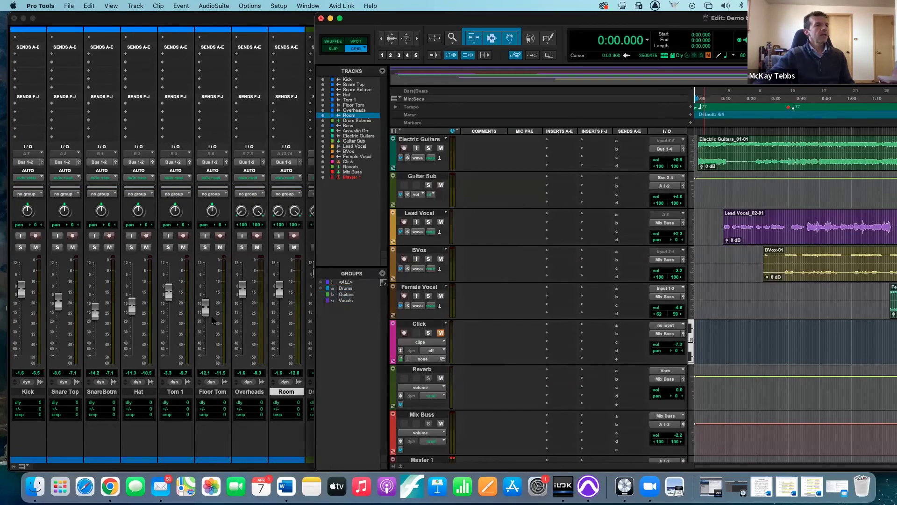
pyautogui.click(351, 301)
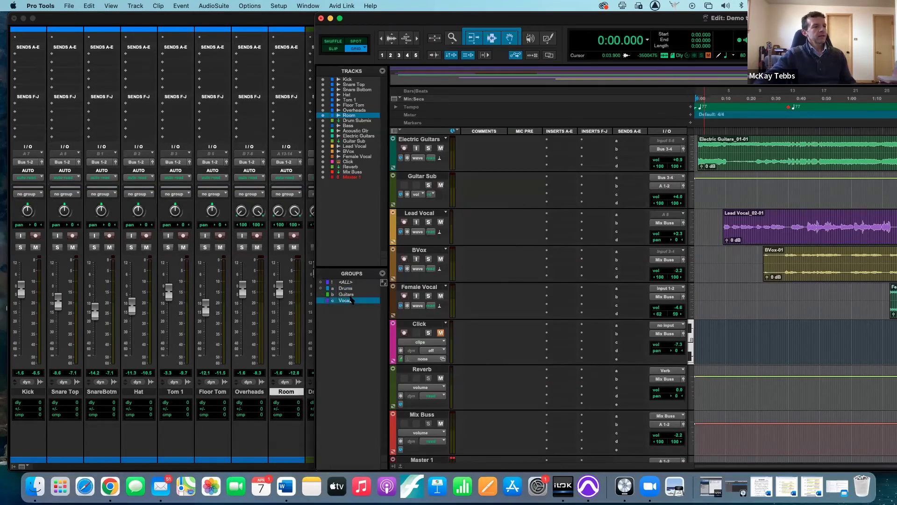
pyautogui.keyDown('shift'); pyautogui.click(351, 294); pyautogui.keyUp('shift')
pyautogui.click(351, 288)
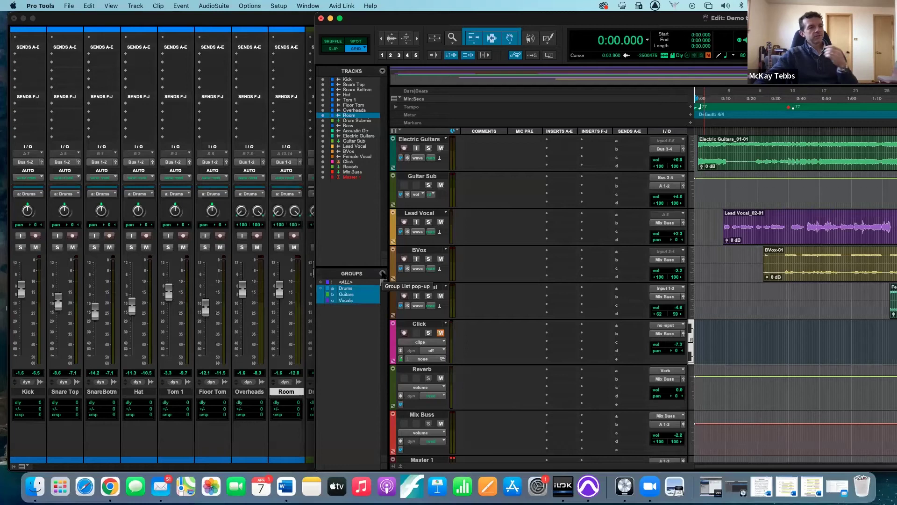
# Examine the commands for deleting active groups and the options available for the Guitars group, without applying any.
pyautogui.click(383, 273)
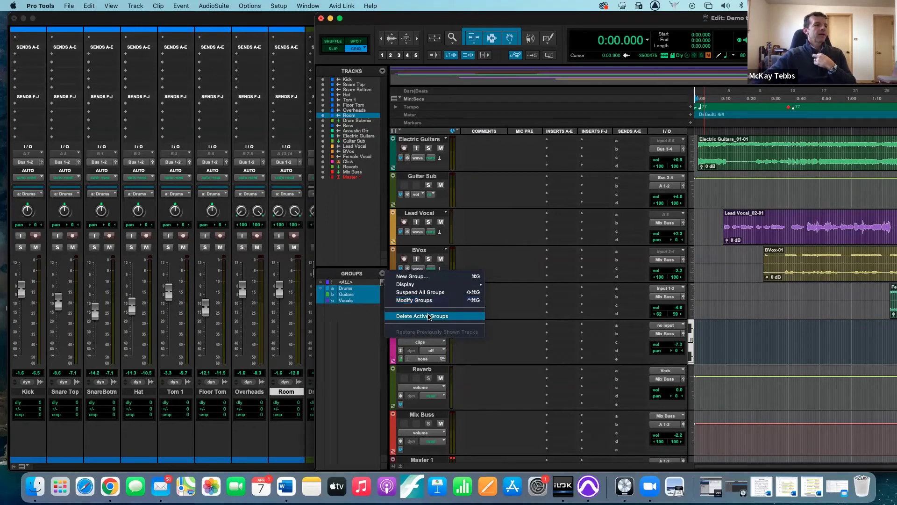
pyautogui.click(364, 309)
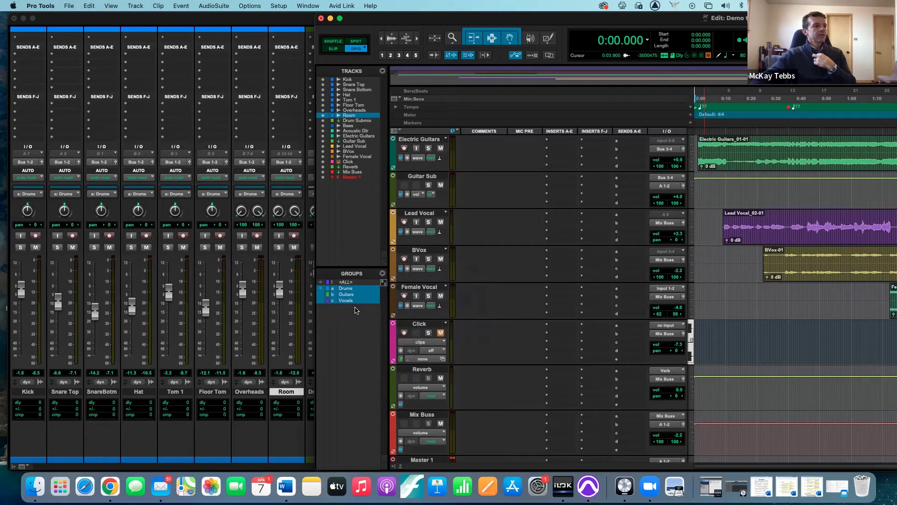
pyautogui.rightClick(349, 295)
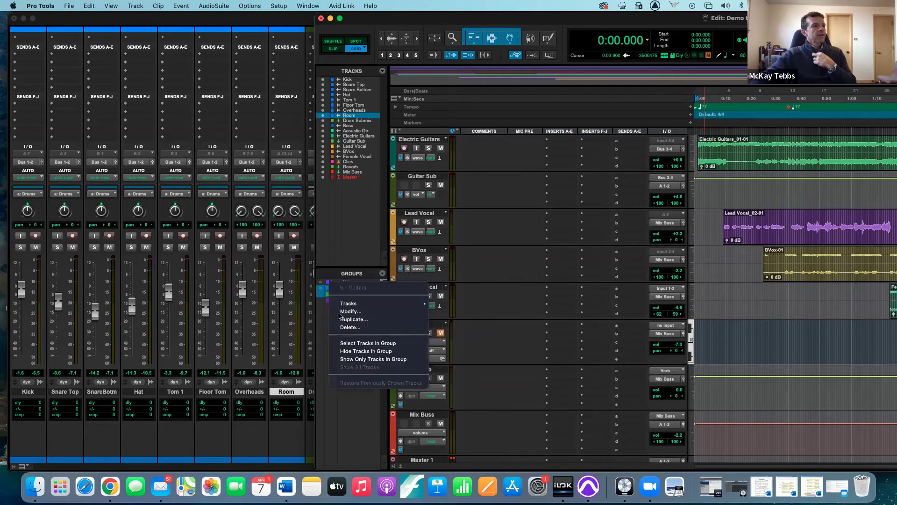
pyautogui.click(322, 337)
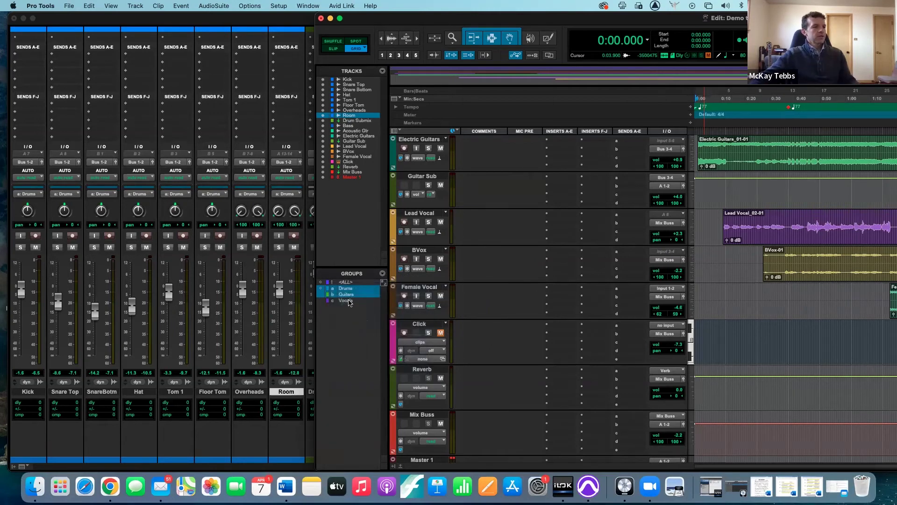
# Leave only the Drums group active, and permanently delete that group.
pyautogui.click(347, 295)
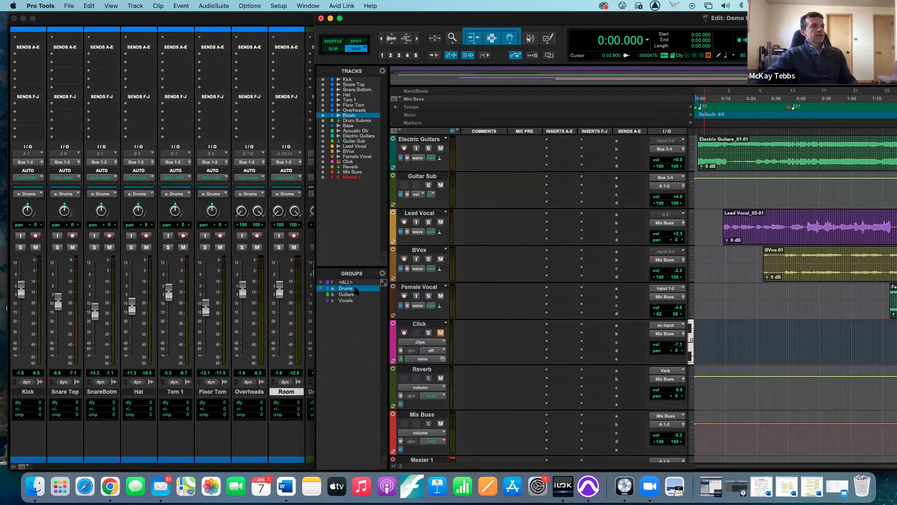
pyautogui.rightClick(356, 290)
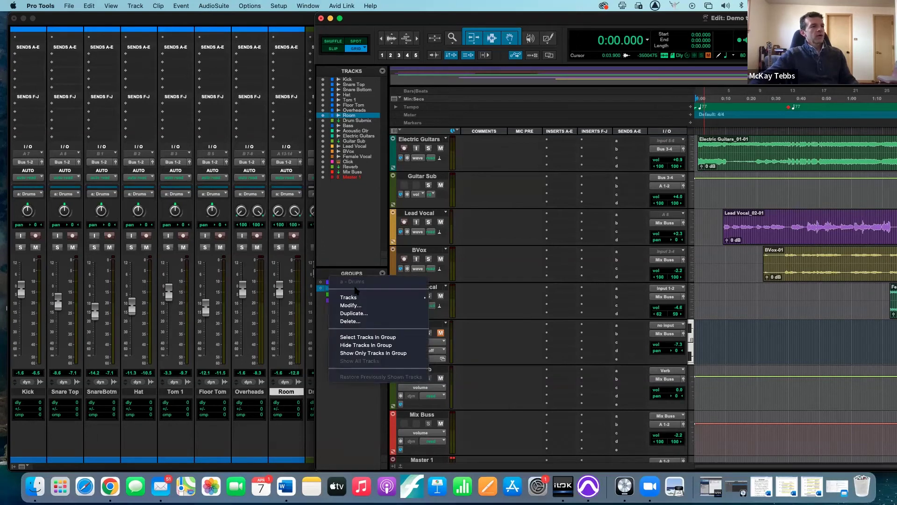
pyautogui.click(376, 321)
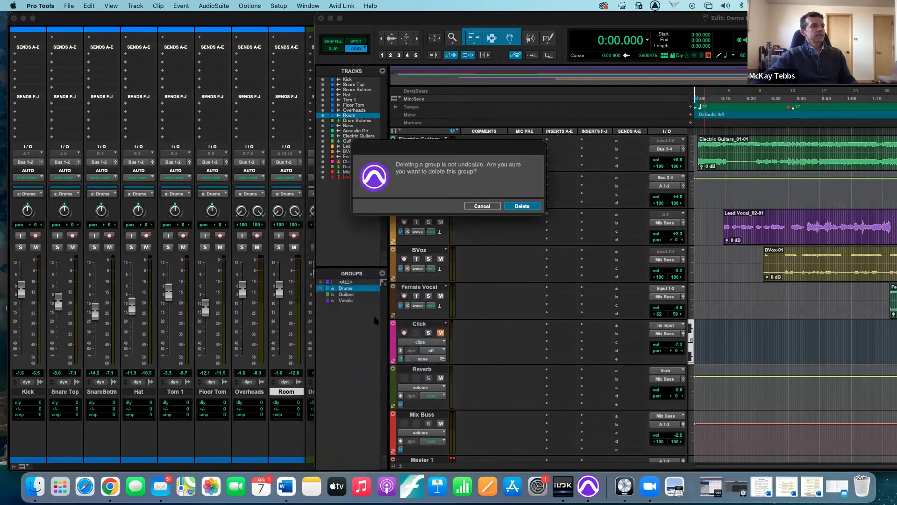
pyautogui.click(518, 205)
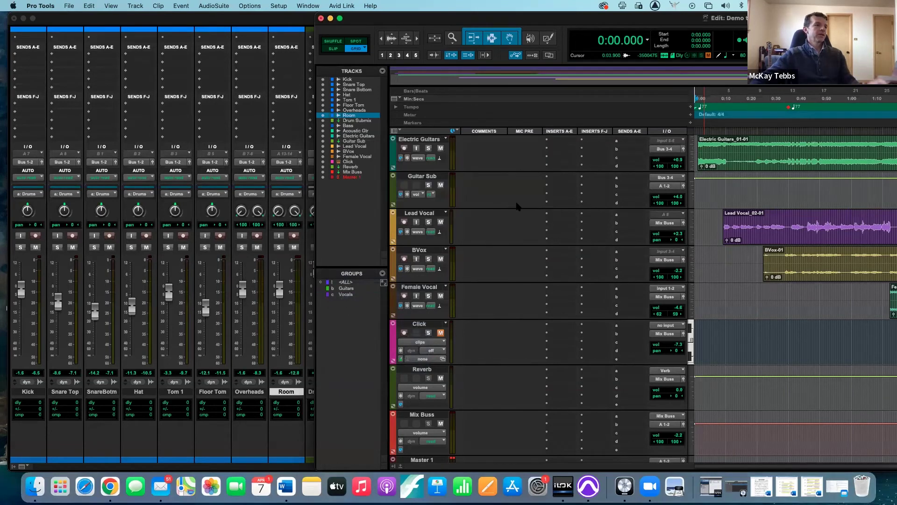
# Permanently delete the Guitars group and switch to the Mix window.
pyautogui.rightClick(346, 288)
pyautogui.click(356, 322)
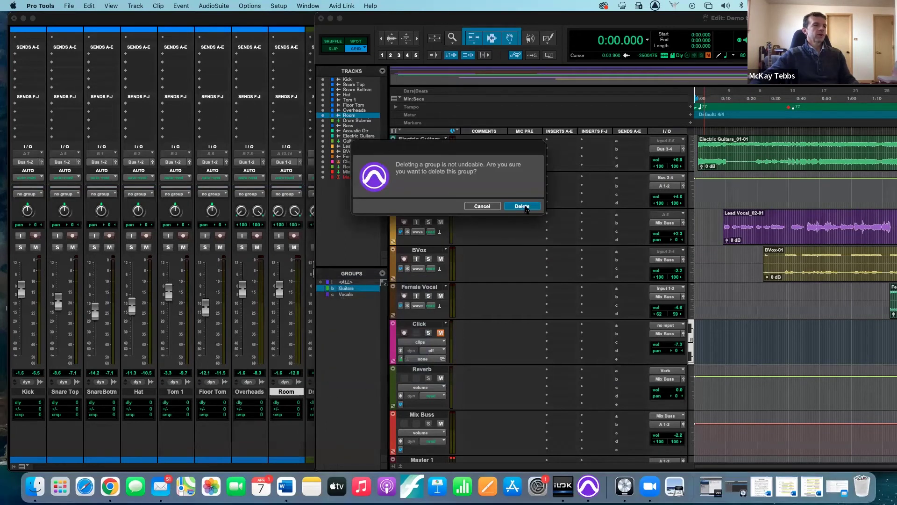
pyautogui.click(524, 206)
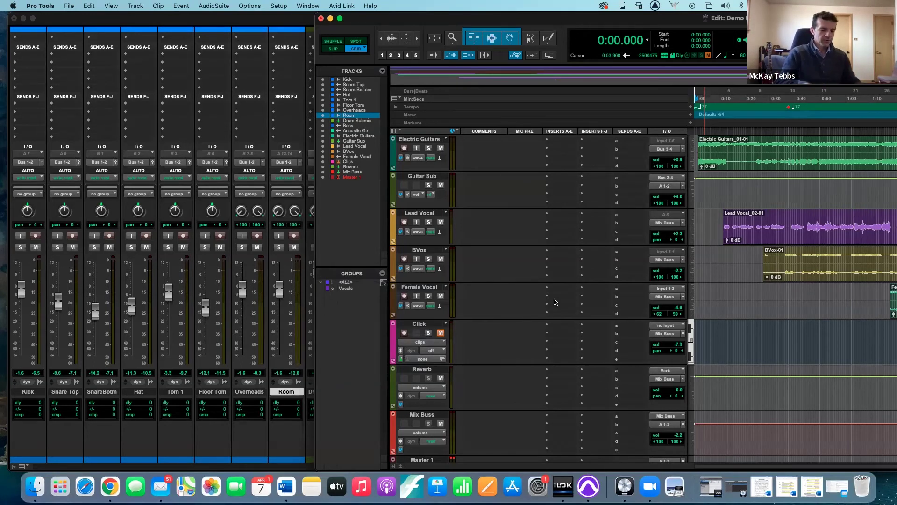
pyautogui.press('super+equal')
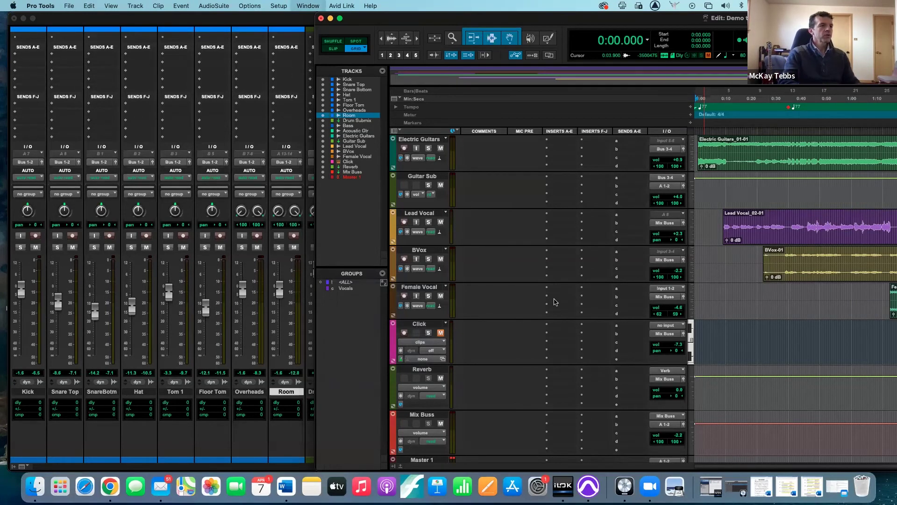